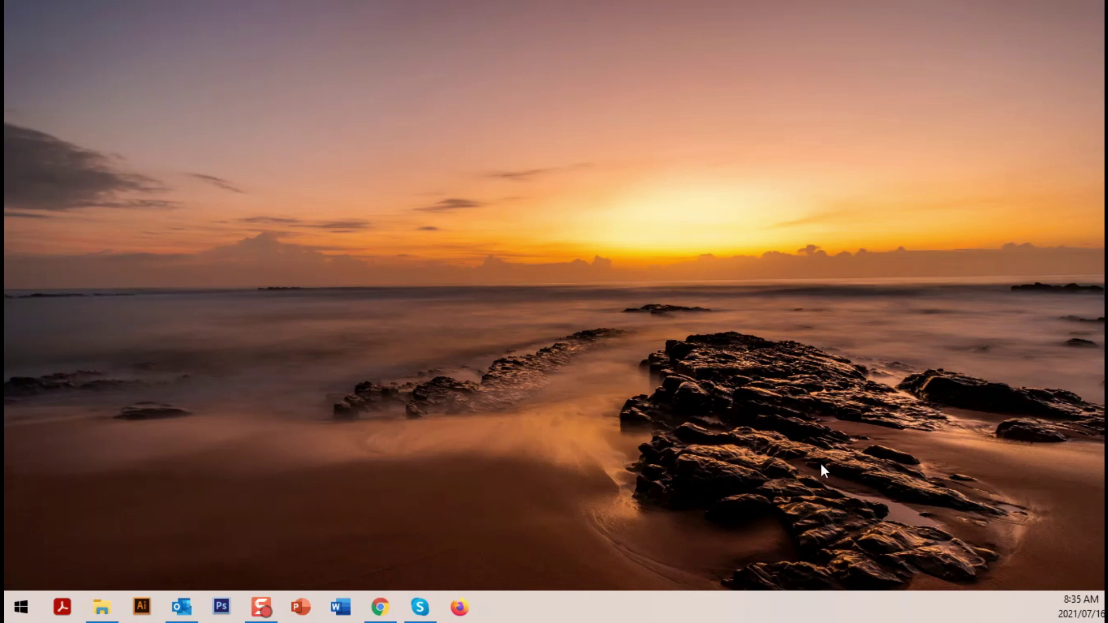
Restore the File Explorer window showing the exported calendar slide JPGs.
left_click(1105, 606)
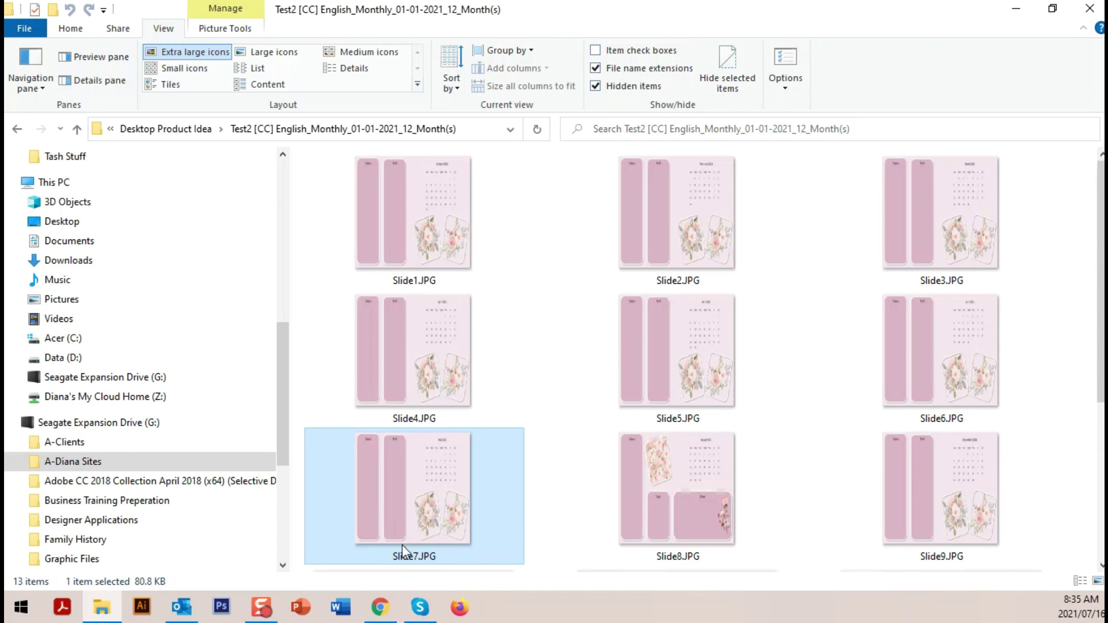
Set Slide7.JPG, the July 2021 calendar slide, as the desktop background and minimize Explorer.
right_click(426, 478)
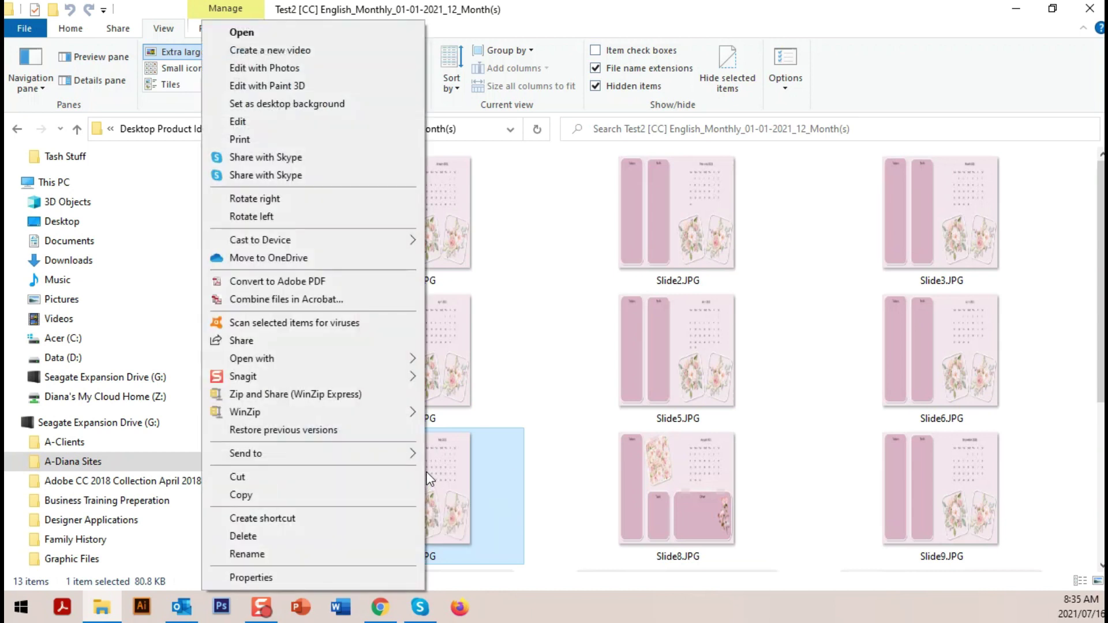
left_click(333, 110)
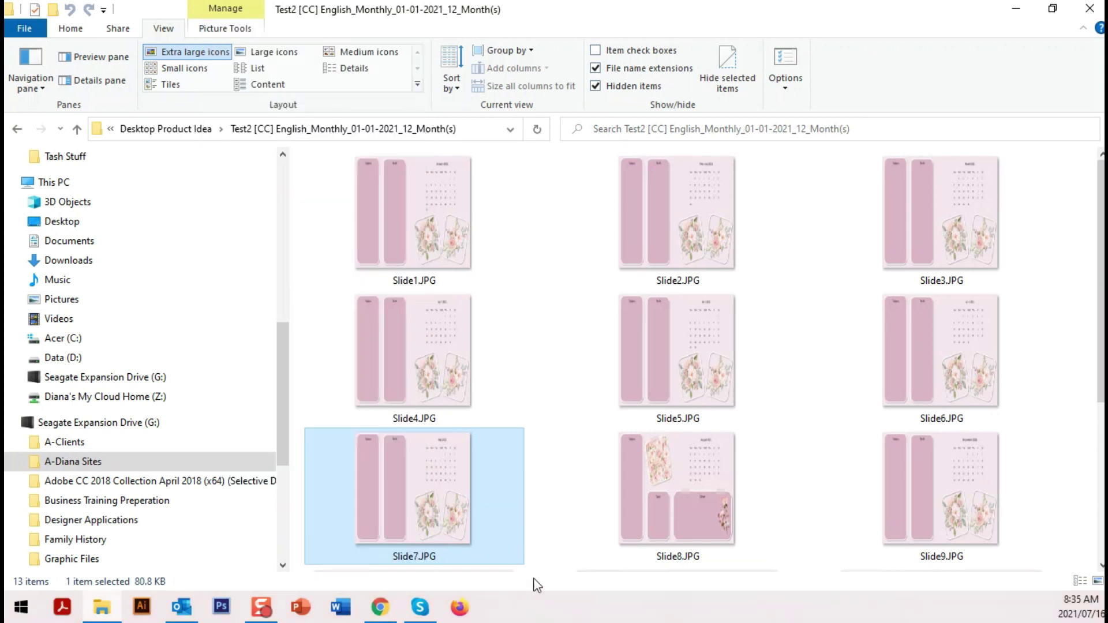
left_click(1016, 10)
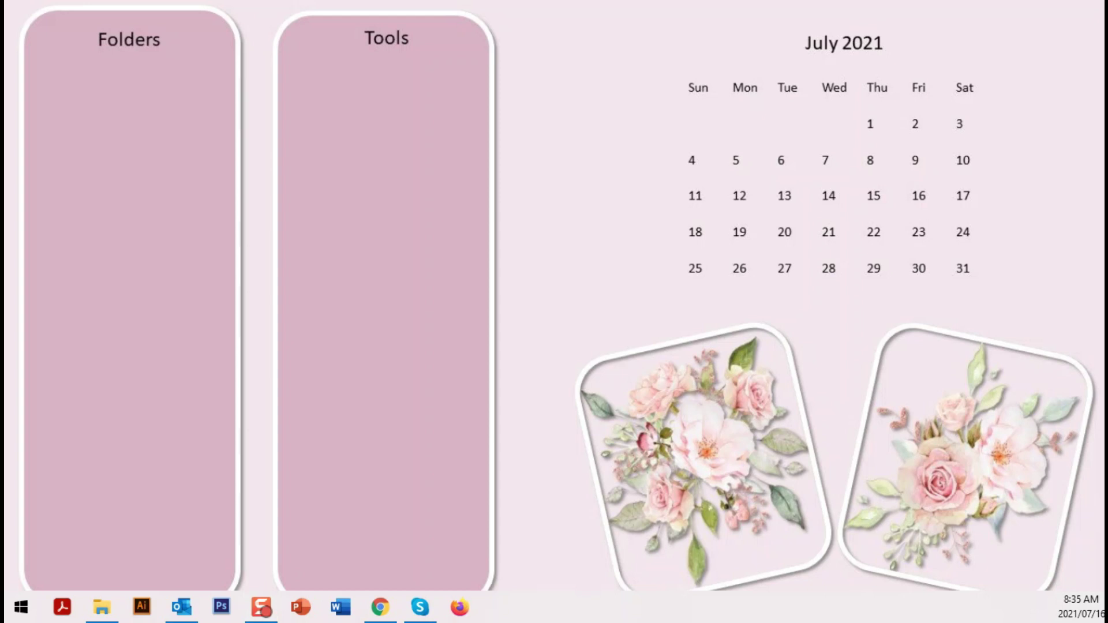
key("super+i")
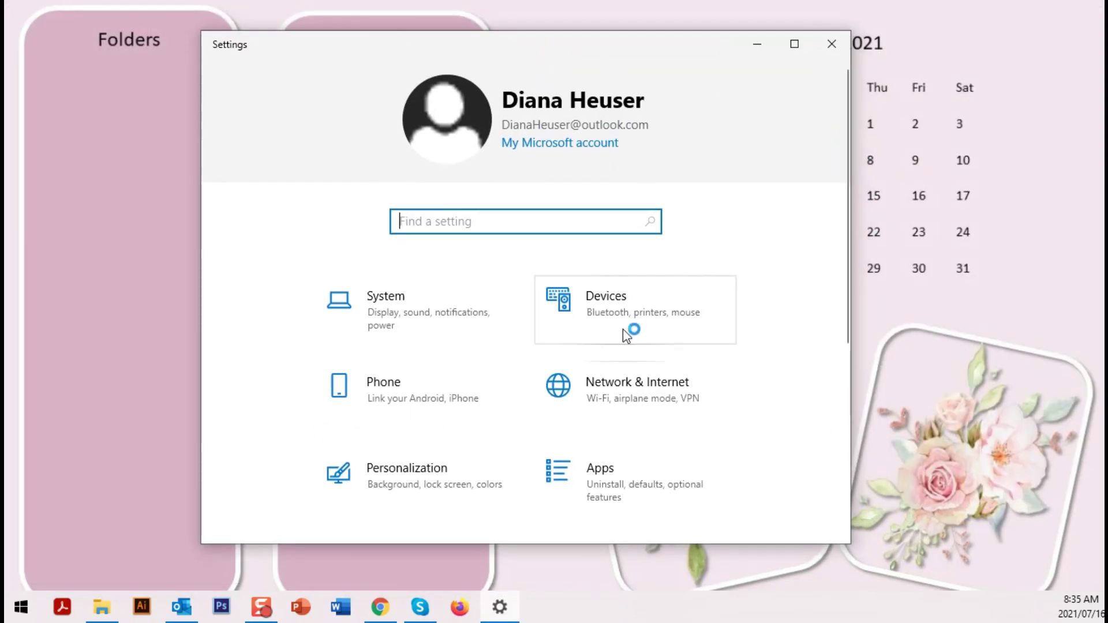
left_click(794, 44)
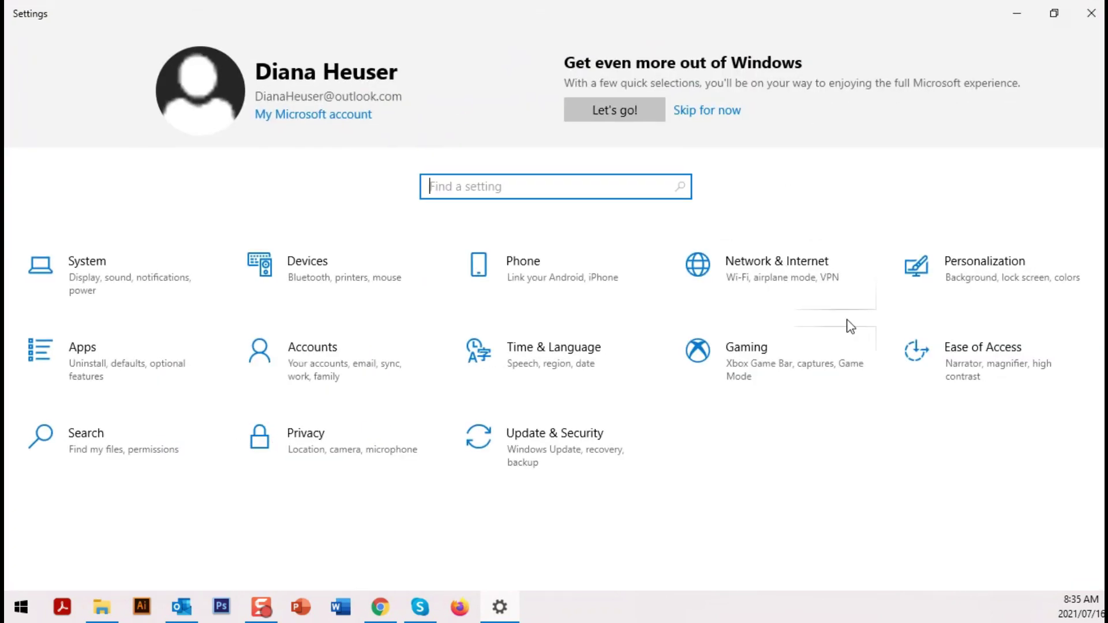
left_click(1002, 274)
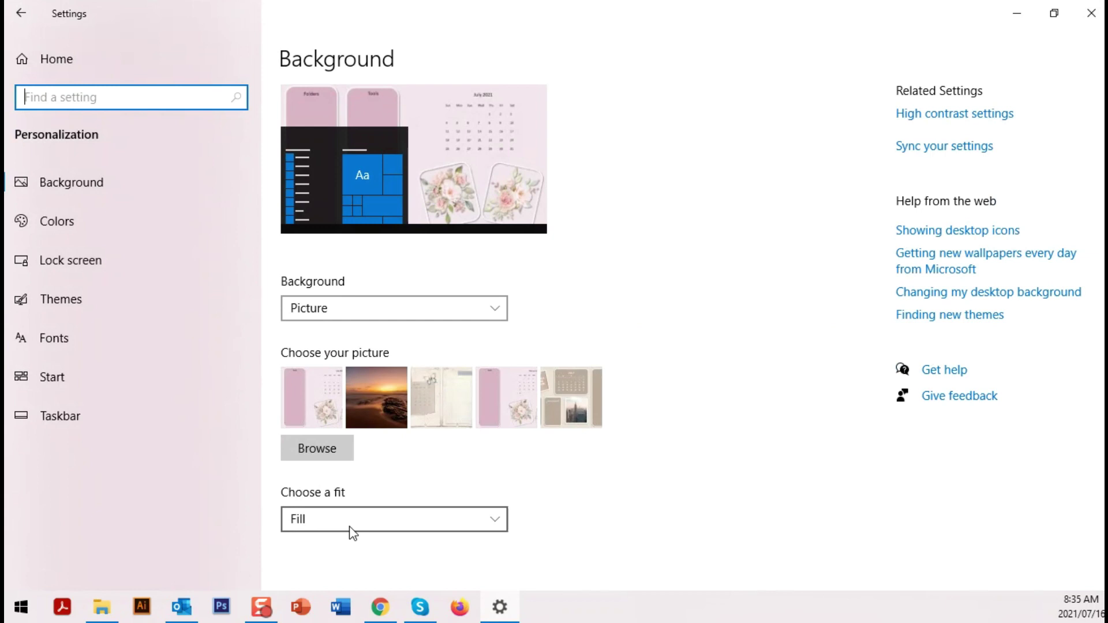
right_click(304, 397)
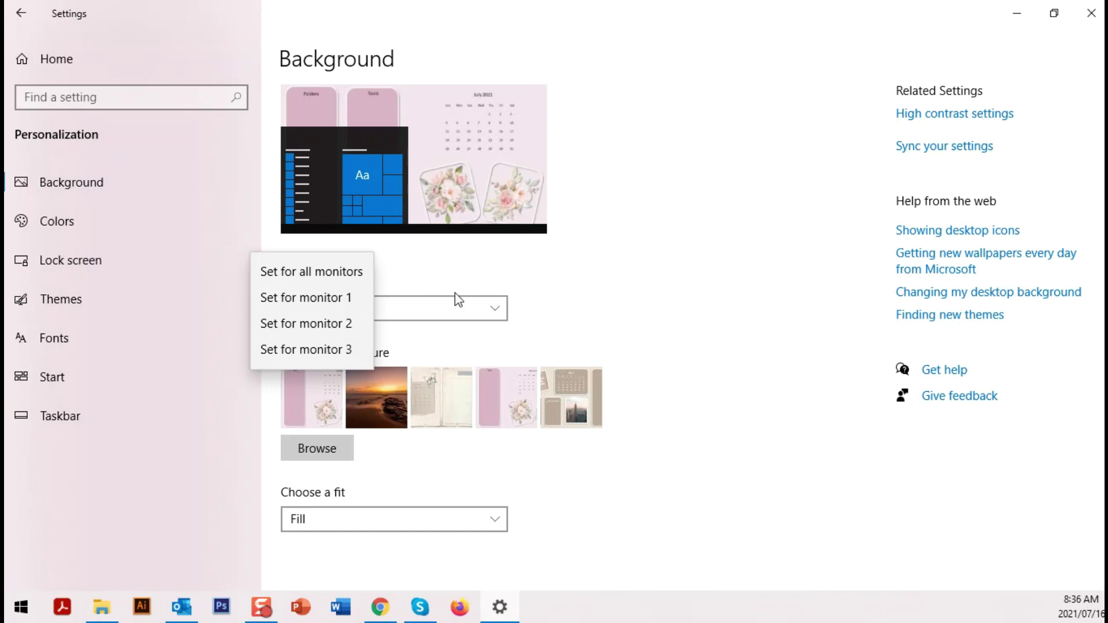
left_click(688, 232)
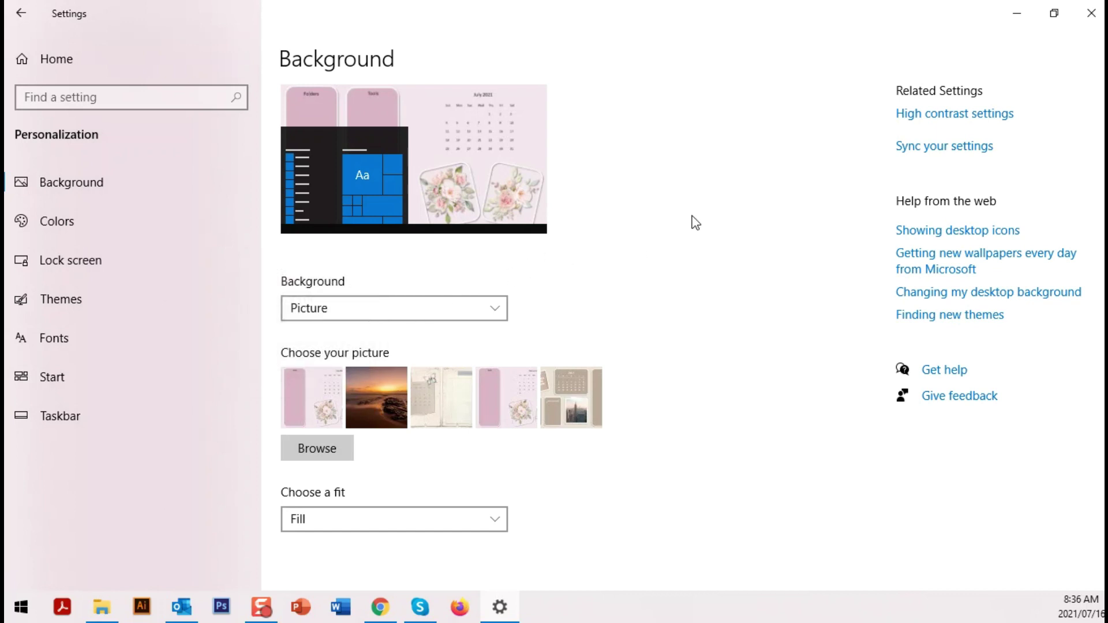
left_click(1091, 20)
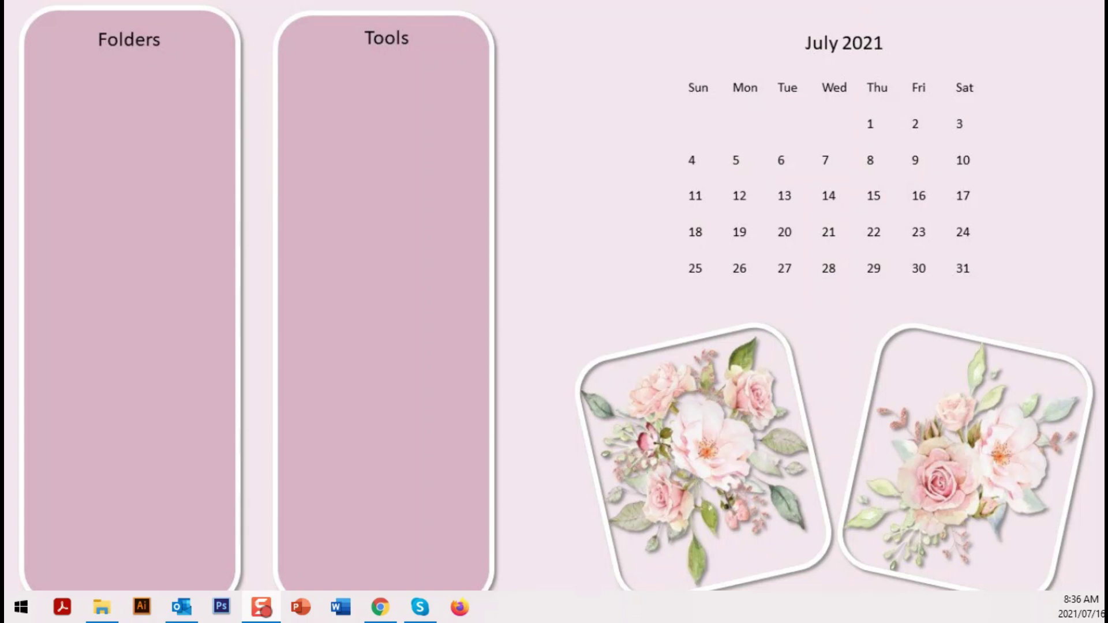
Place Recycle Bin, aMember Login, Filmora9 and Affinity Publisher in Tools, and two folders in Folders.
left_click_drag(1100, 52, 344, 97)
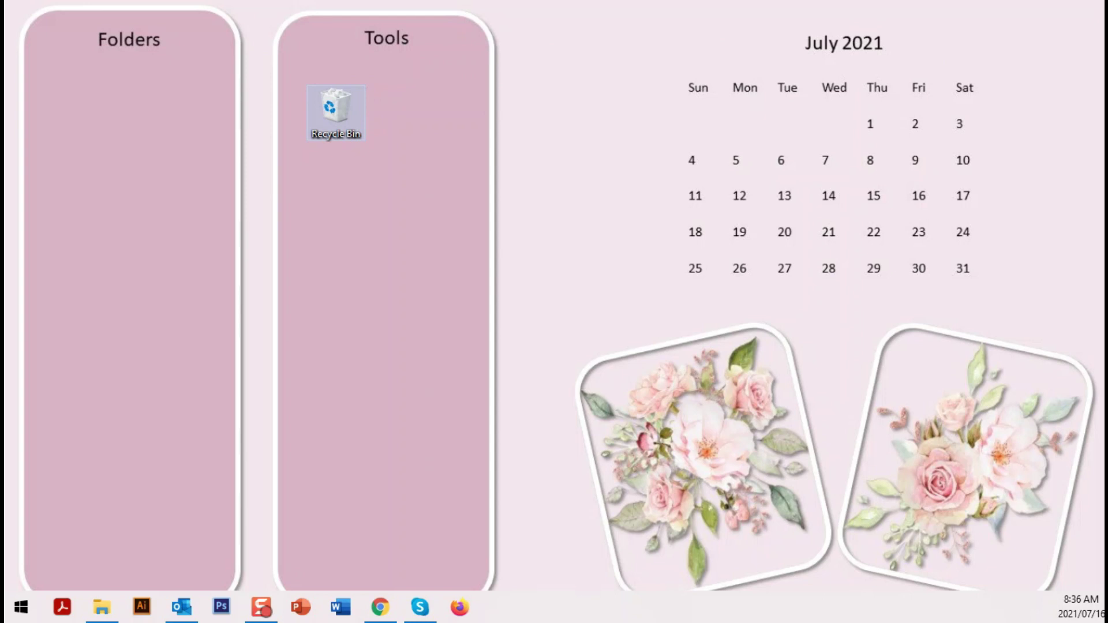
left_click_drag(1101, 314, 425, 115)
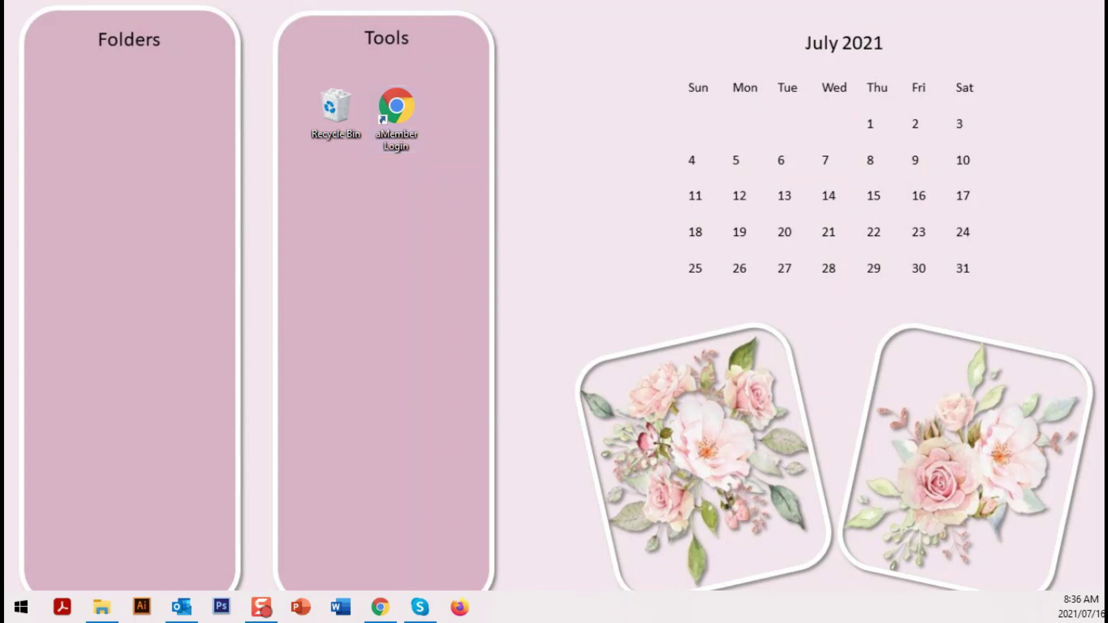
left_click_drag(353, 0, 336, 187)
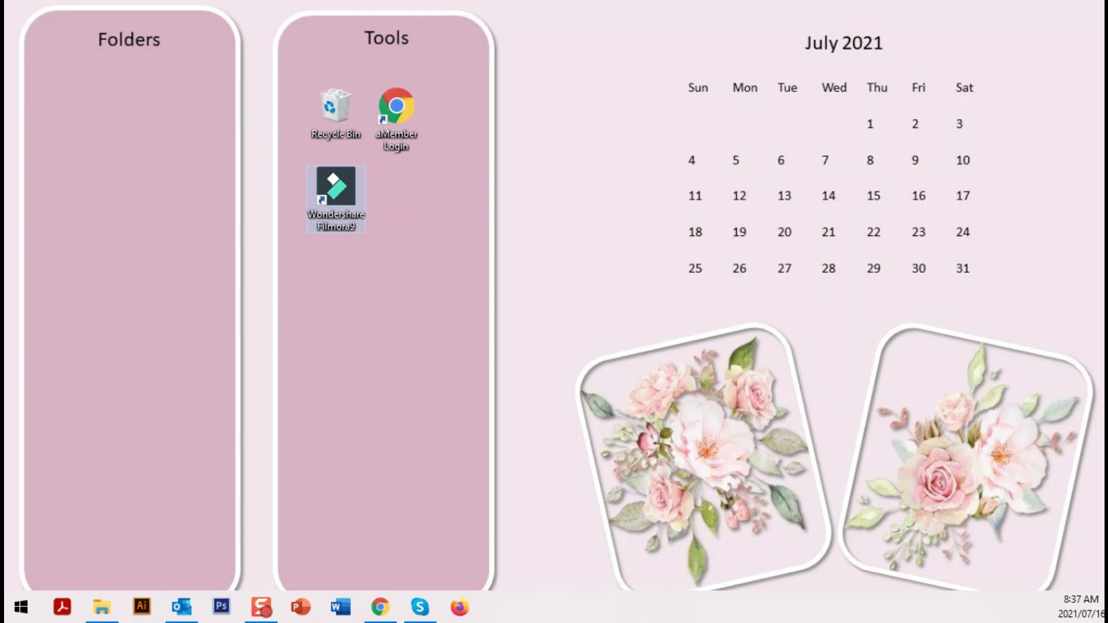
left_click_drag(1105, 370, 91, 106)
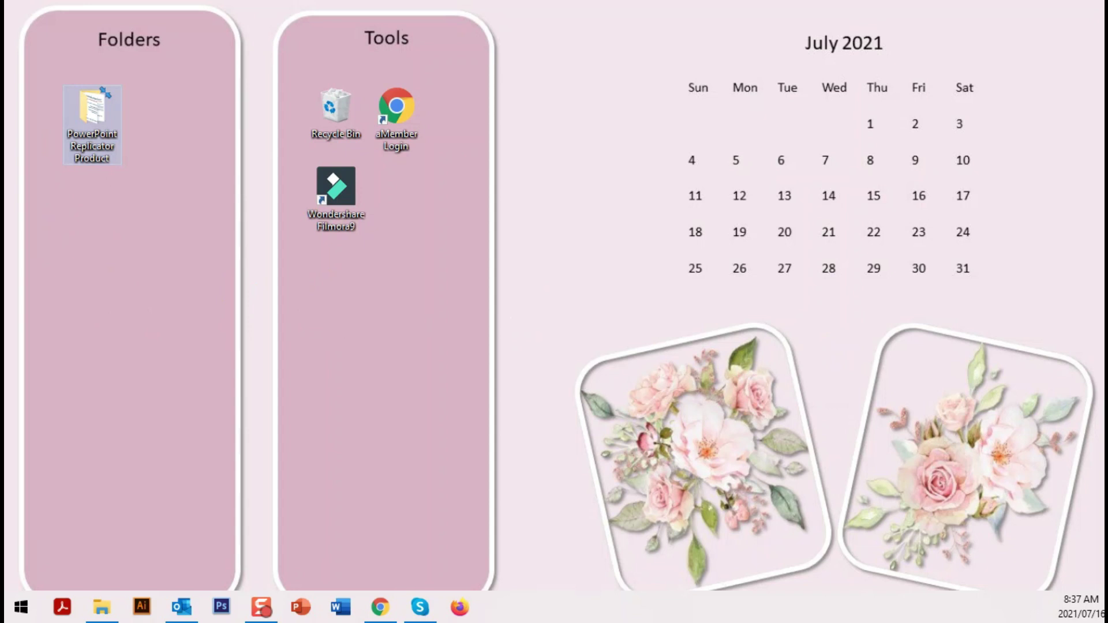
left_click_drag(1105, 346, 174, 117)
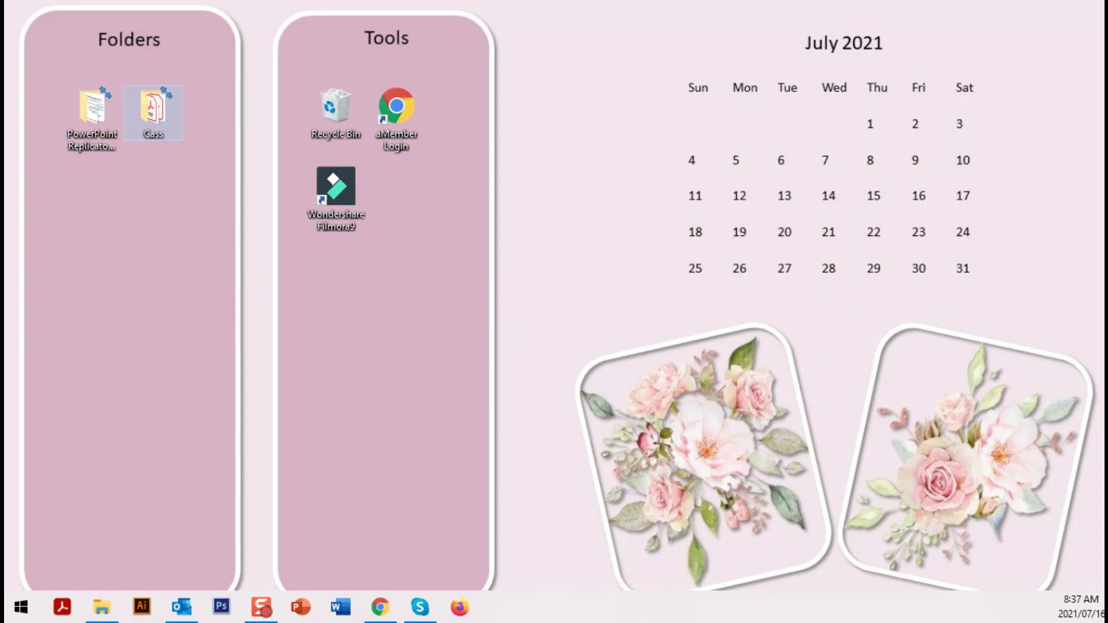
left_click_drag(1105, 323, 428, 230)
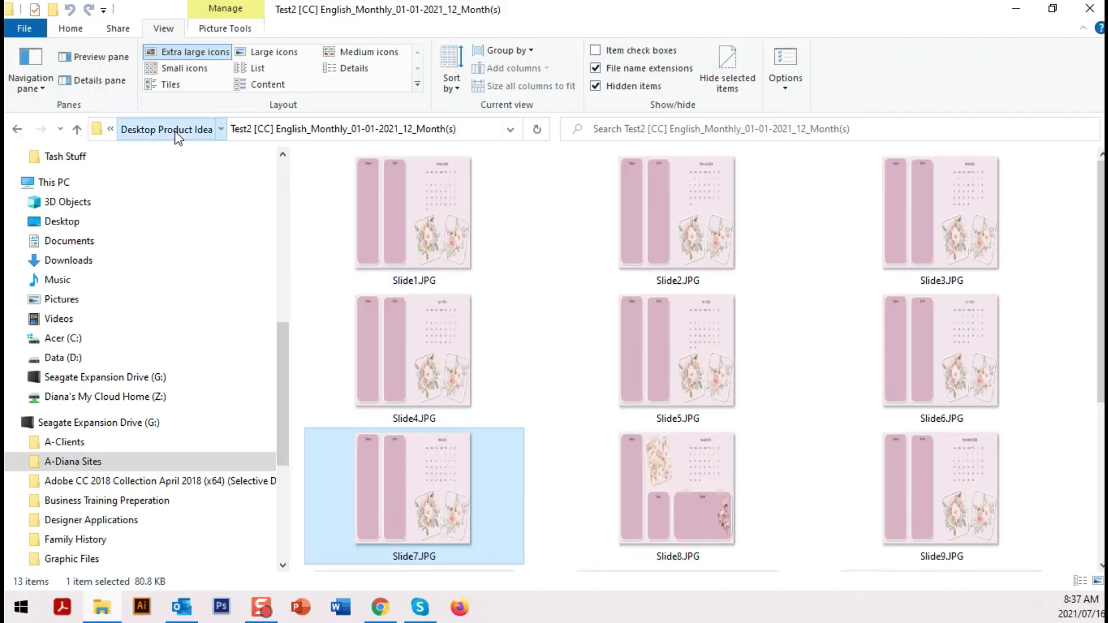
Make the DesktopWallPaper-Freebie grass-and-flowers calendar image the wallpaper, then reopen the Desktop Product Idea folder.
left_click(176, 130)
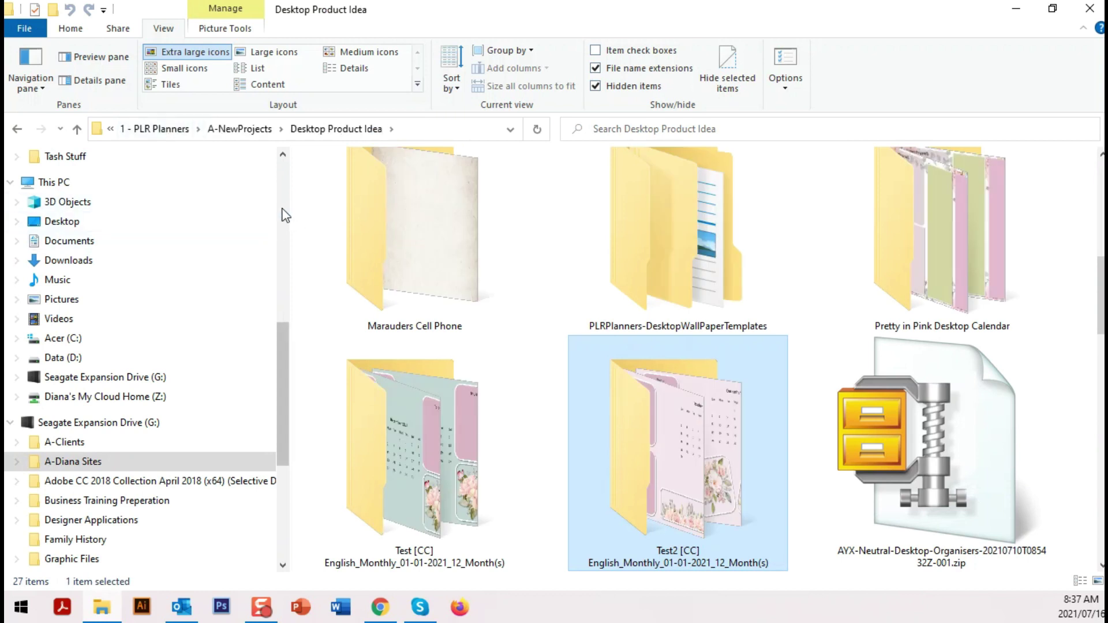
left_click_drag(289, 198, 110, 194)
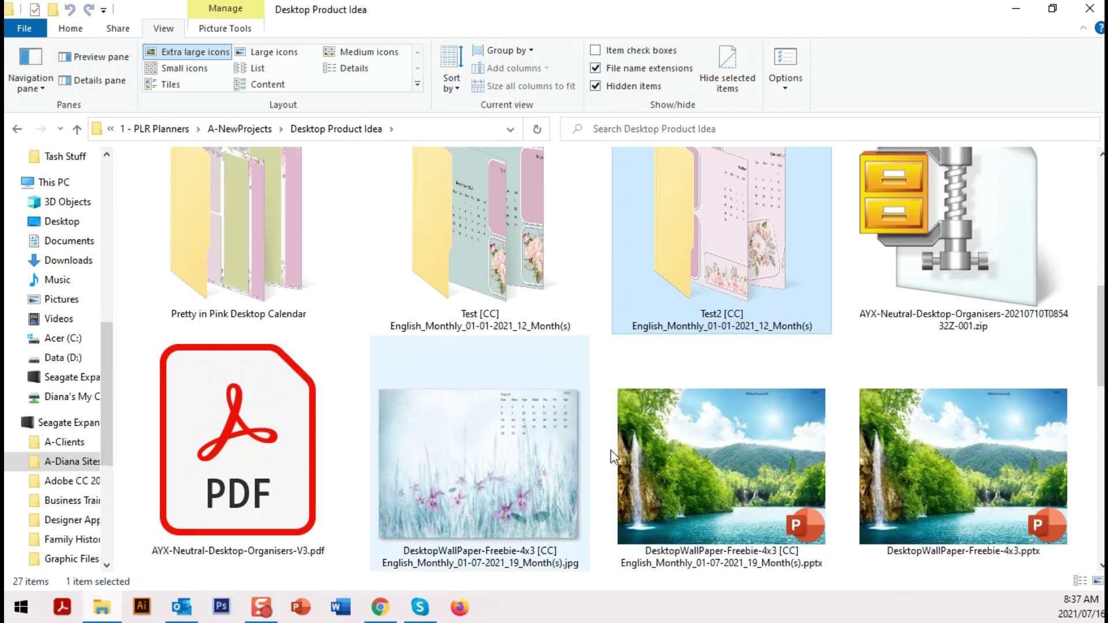
left_click(545, 479)
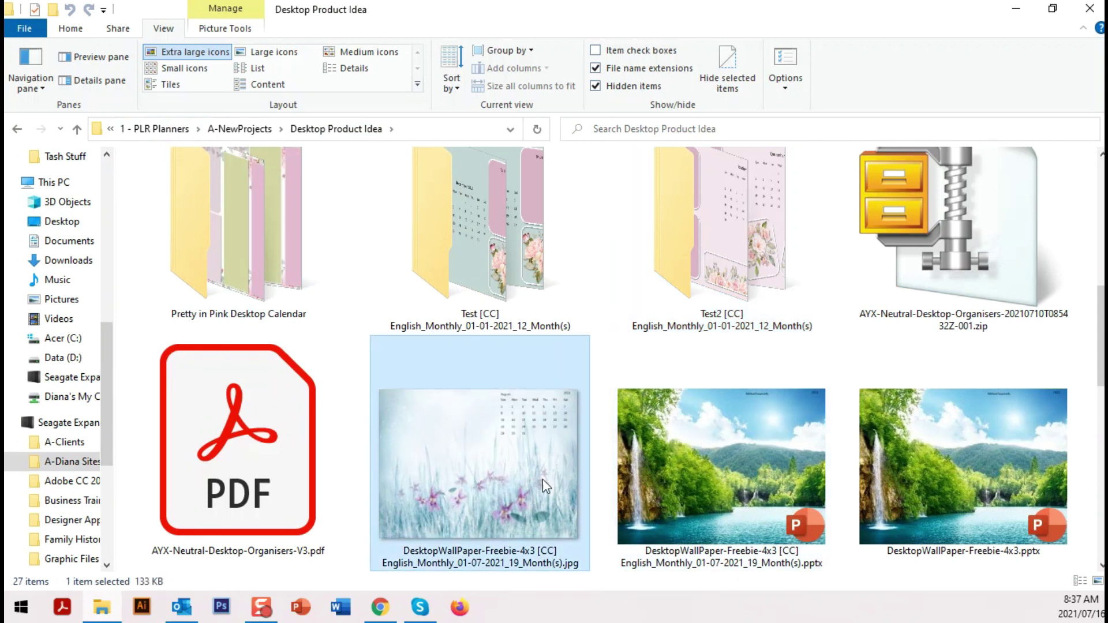
right_click(507, 470)
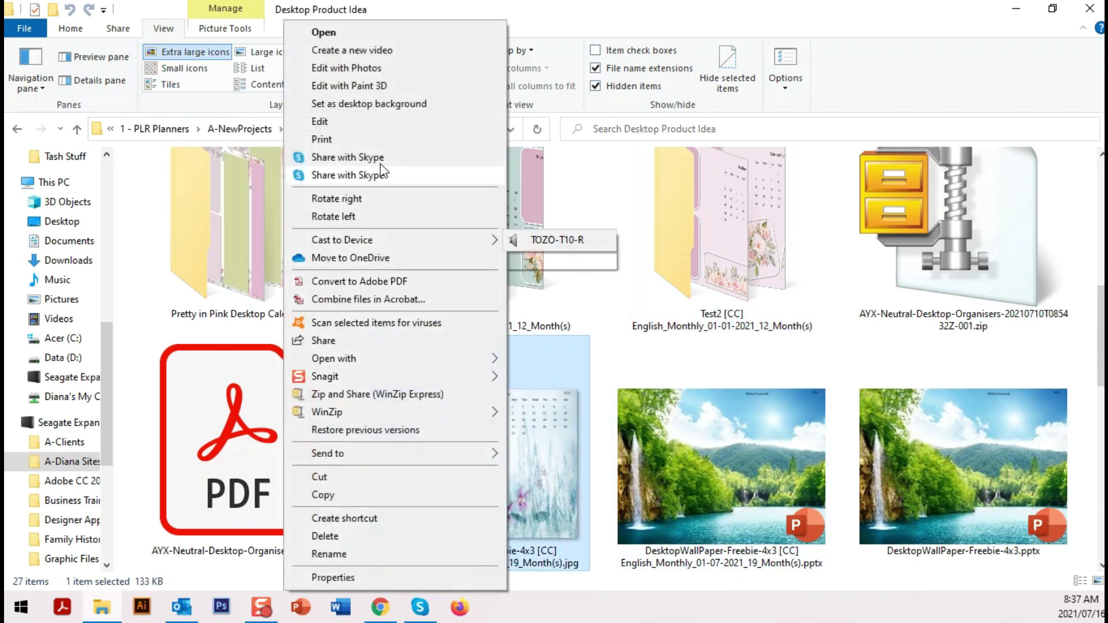
left_click(388, 105)
scroll(453, 352, "up", 5)
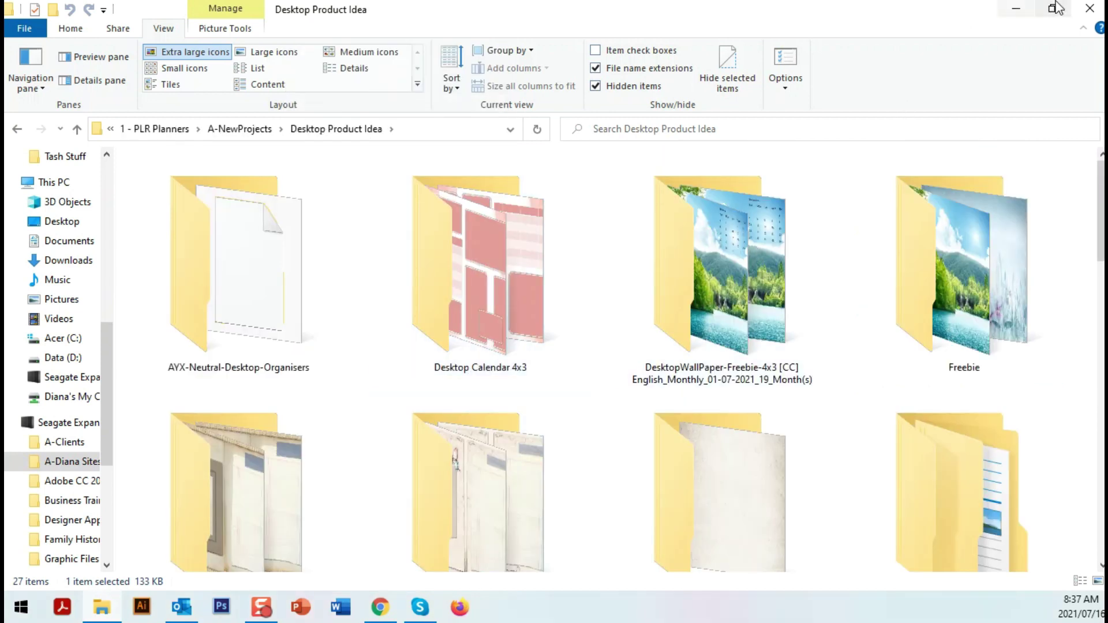
left_click(1016, 8)
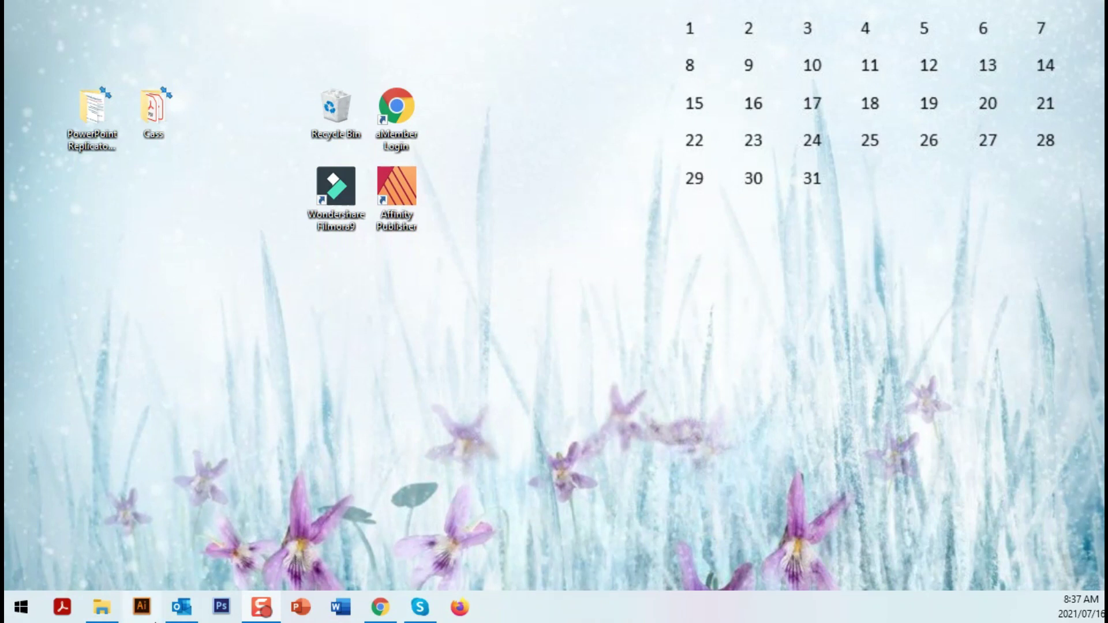
left_click(101, 612)
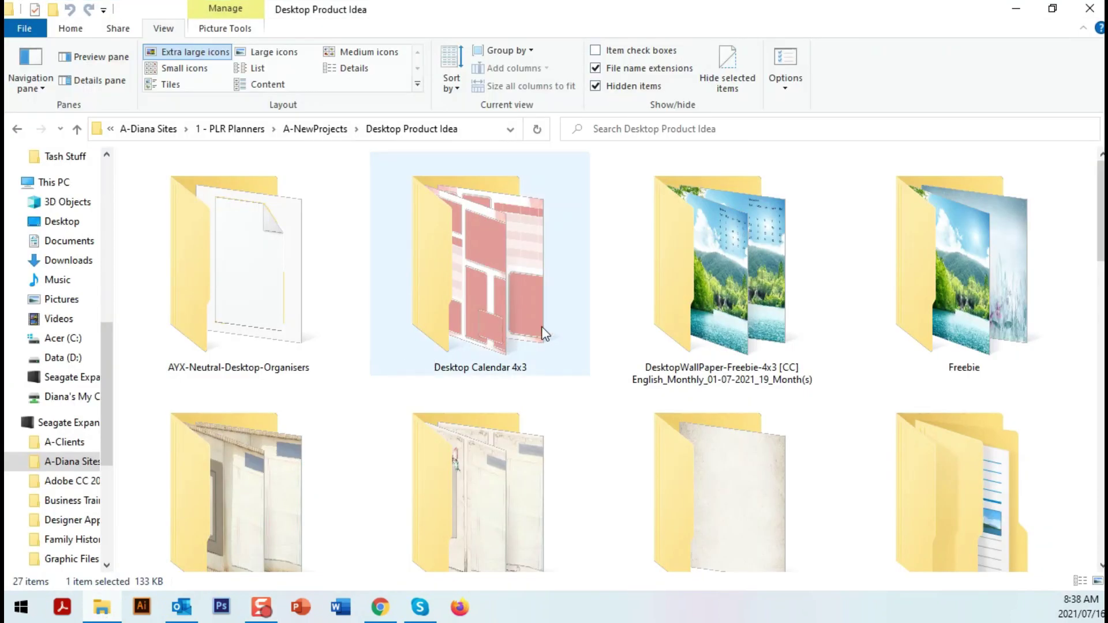
Set Slide7.JPG from the DesktopWallPaper-Freebie-4x3 folder as the desktop background.
scroll(934, 266, "down", 1)
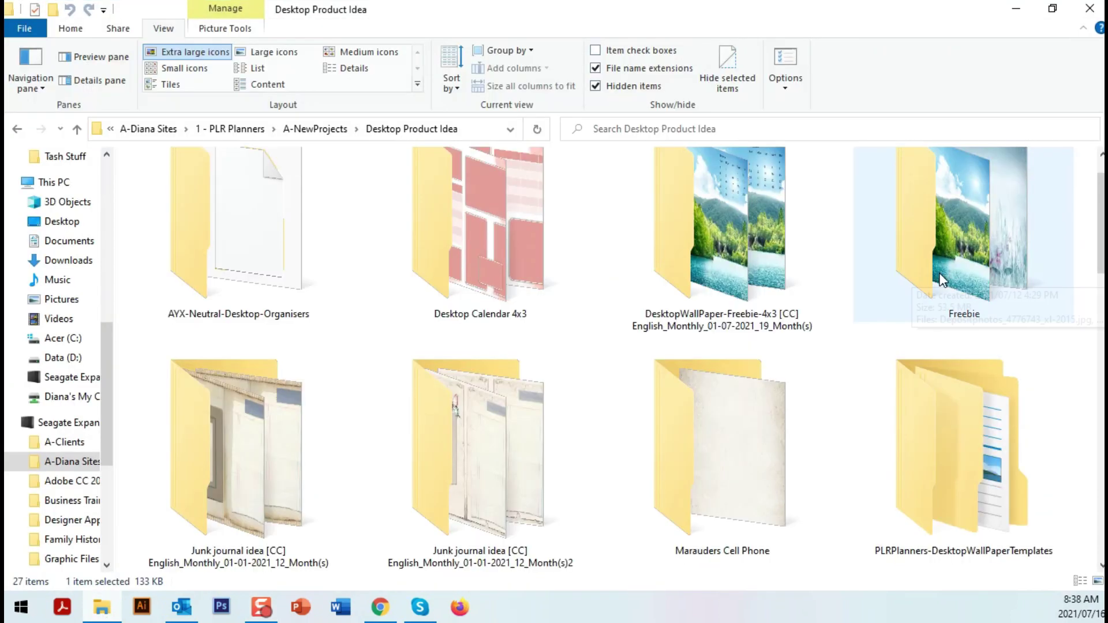
double_click(687, 173)
right_click(693, 213)
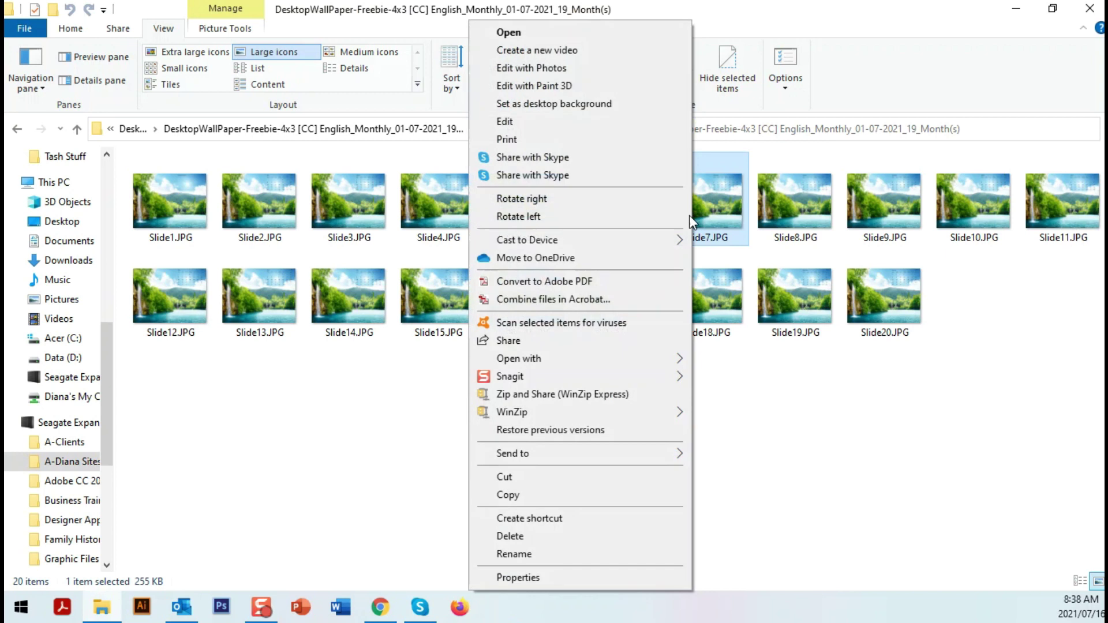
left_click(545, 103)
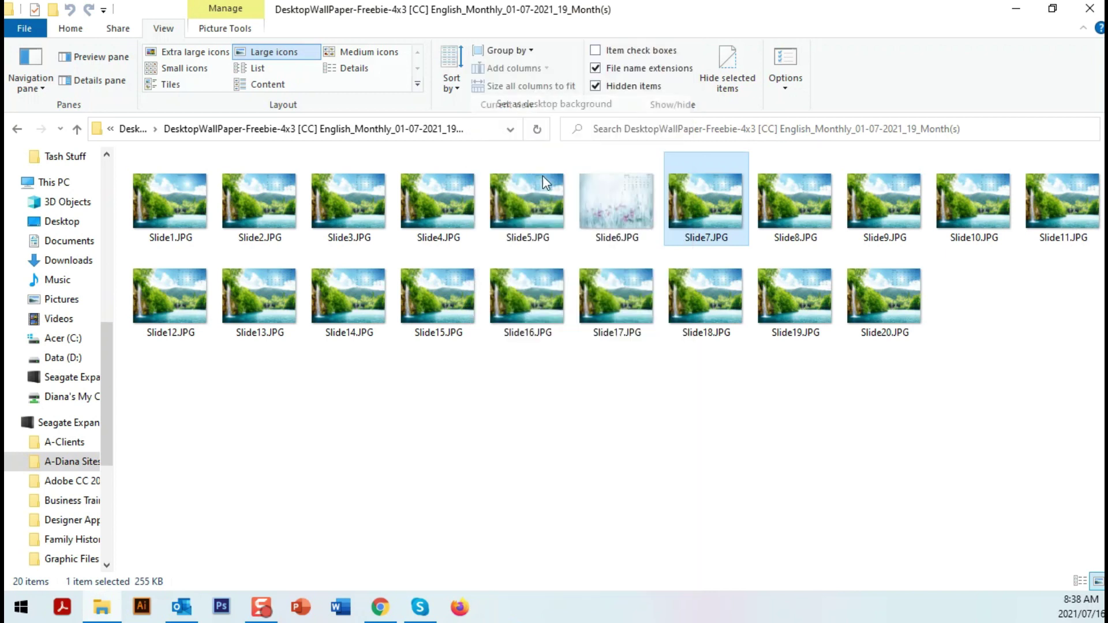
left_click(1015, 9)
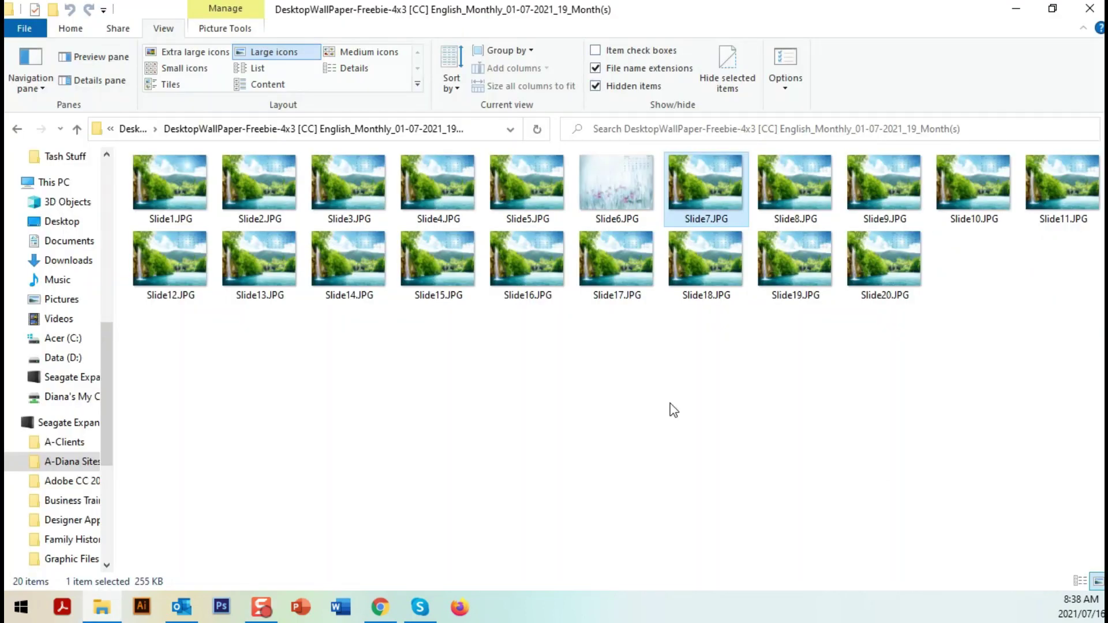
Set the Junk journal folder's journal-page Slide7.JPG as the desktop background.
left_click(127, 136)
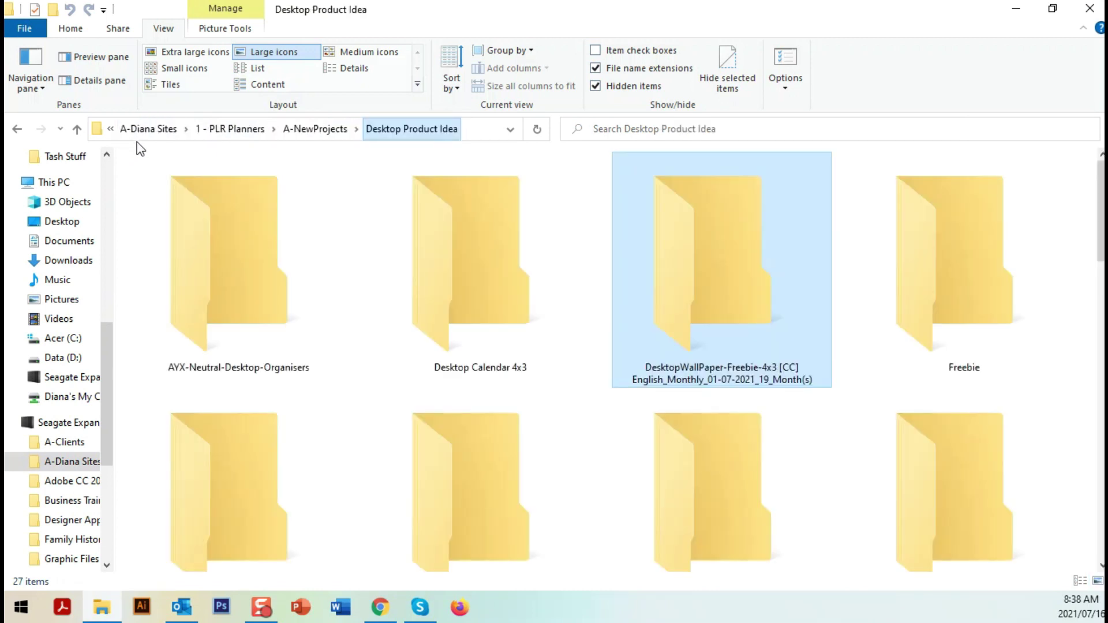
scroll(540, 378, "down", 1)
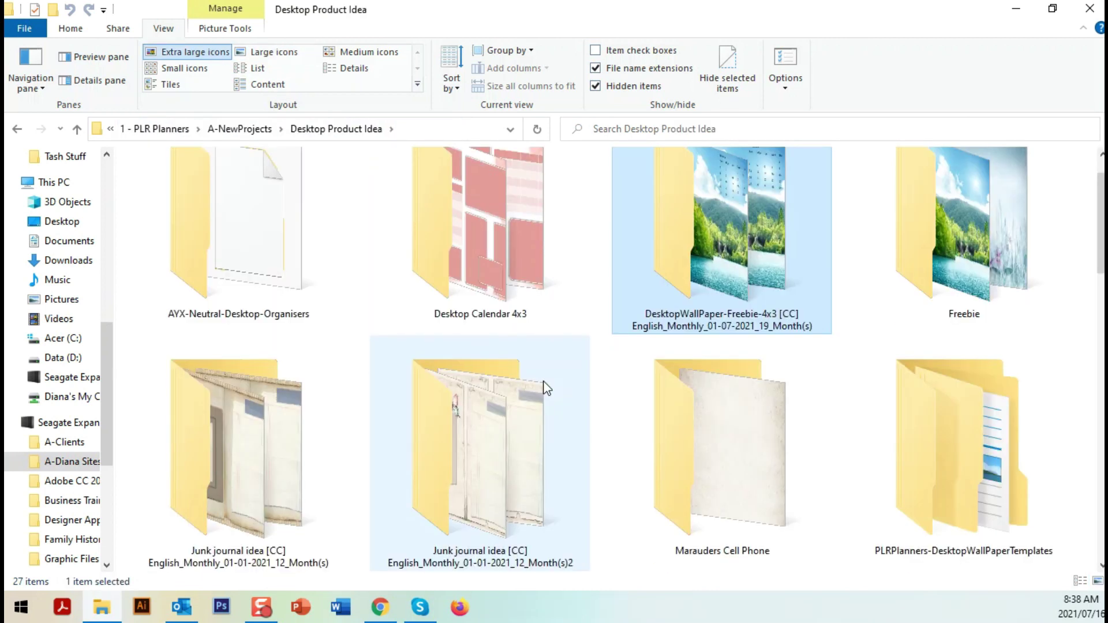
double_click(495, 443)
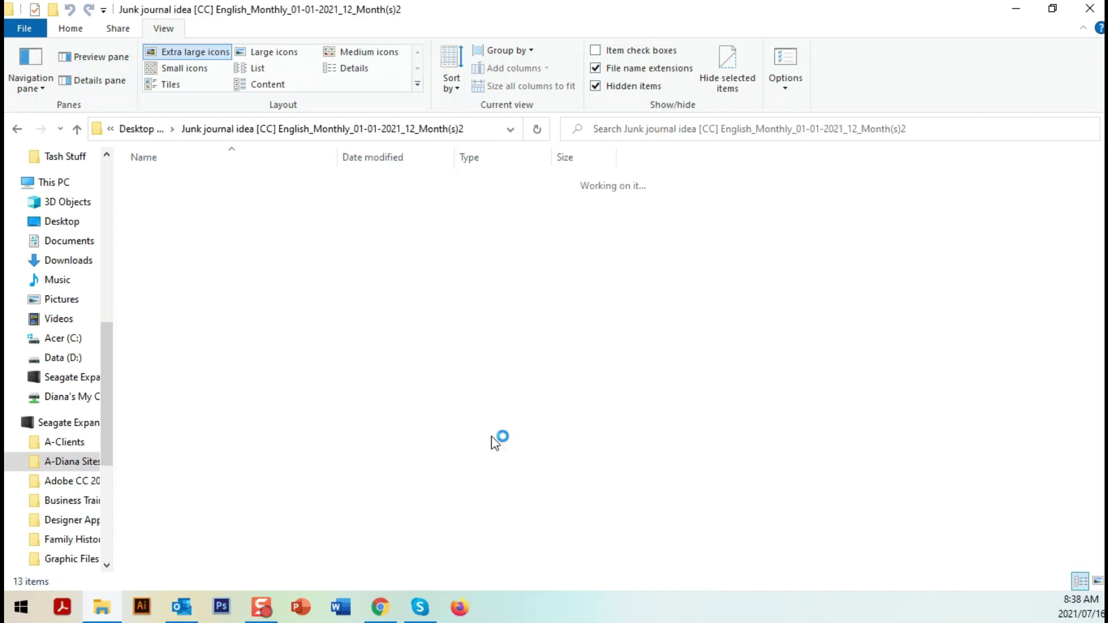
left_click(703, 216)
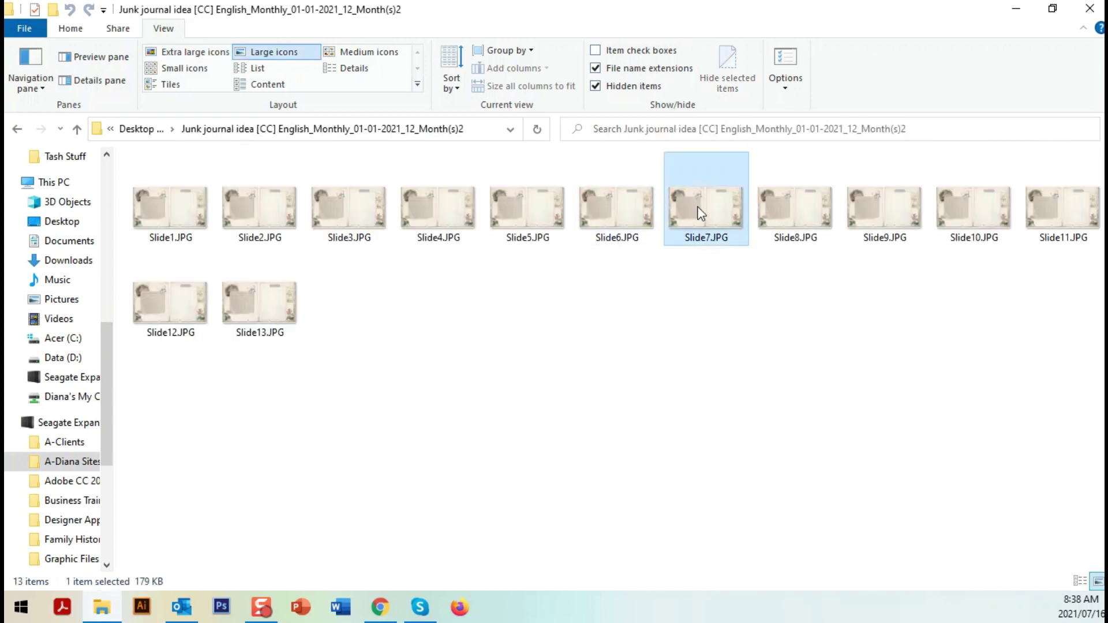
right_click(700, 219)
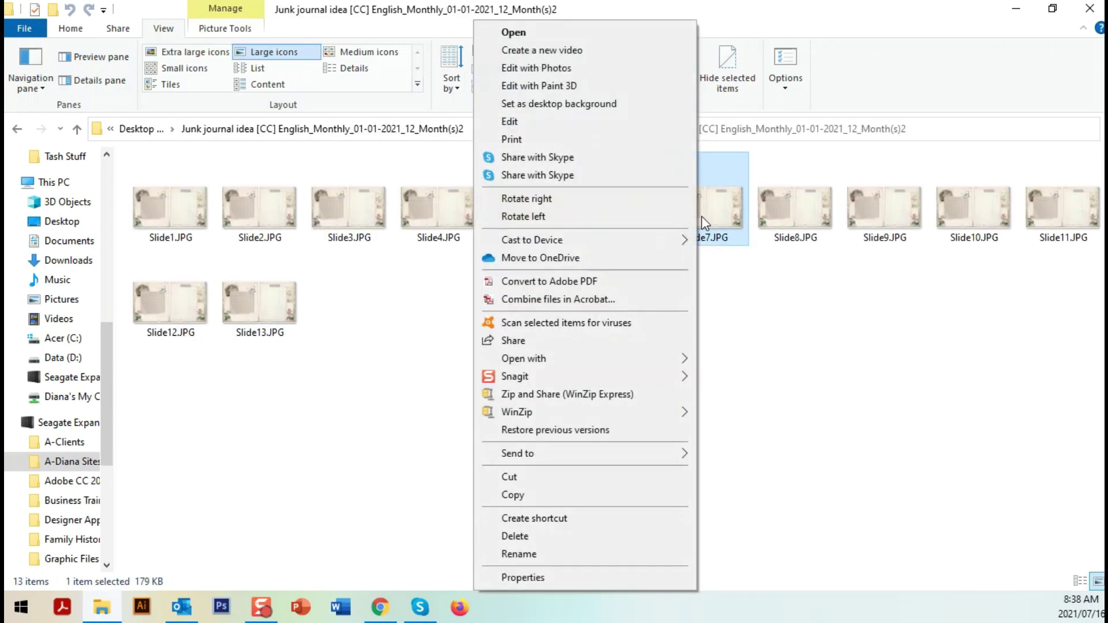
left_click(555, 104)
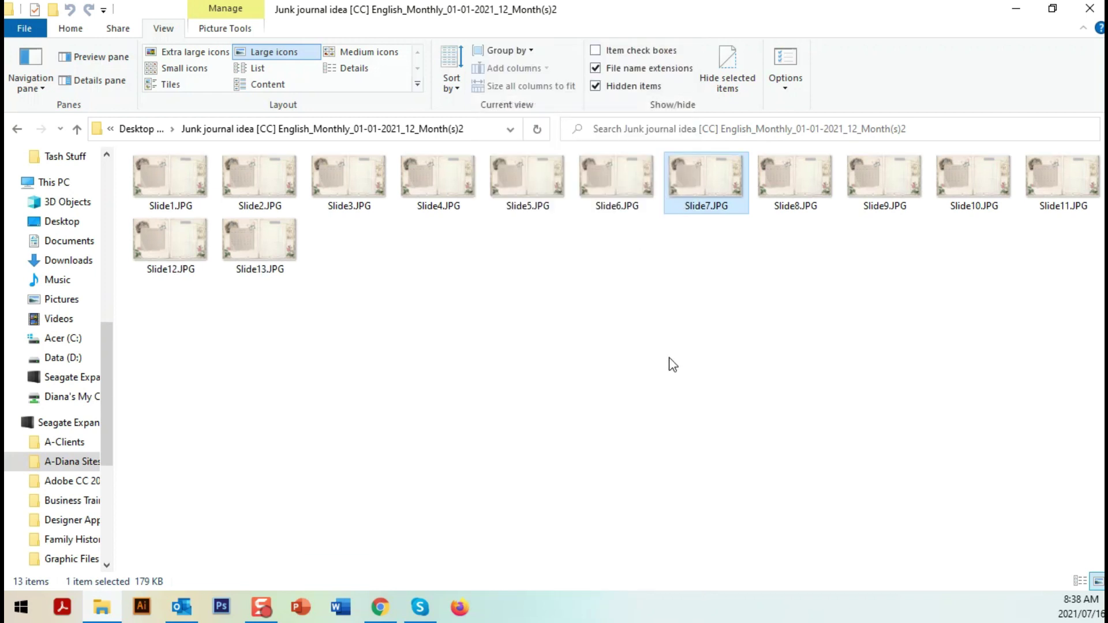
left_click(1016, 8)
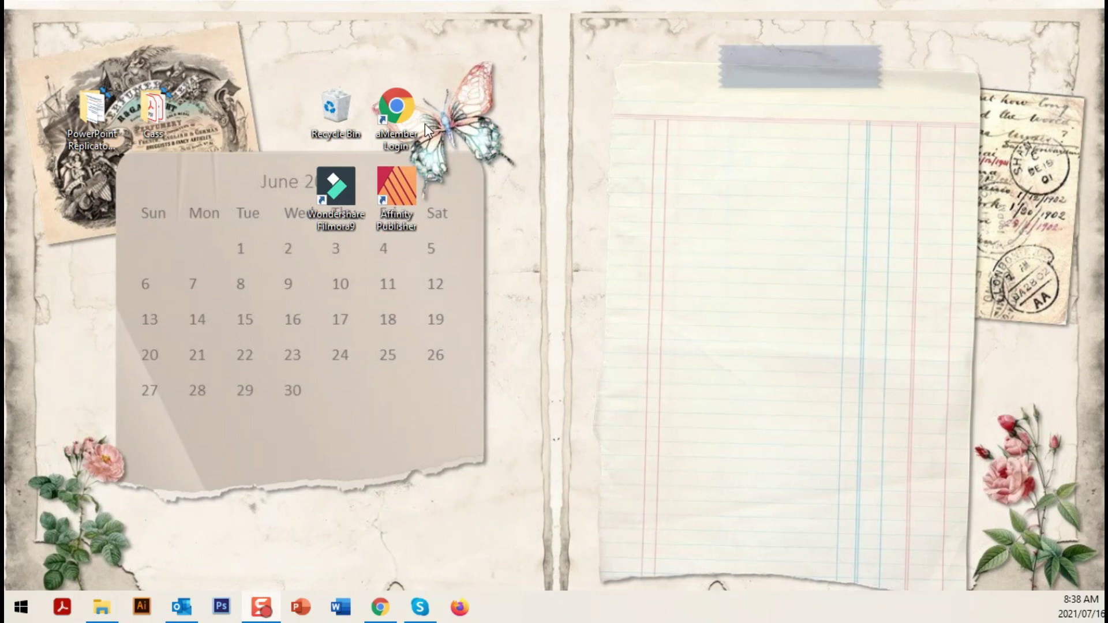
Move aMember Login, Affinity Publisher, Filmora9, Recycle Bin and two other shortcuts onto the notepad page.
left_click_drag(397, 107, 944, 108)
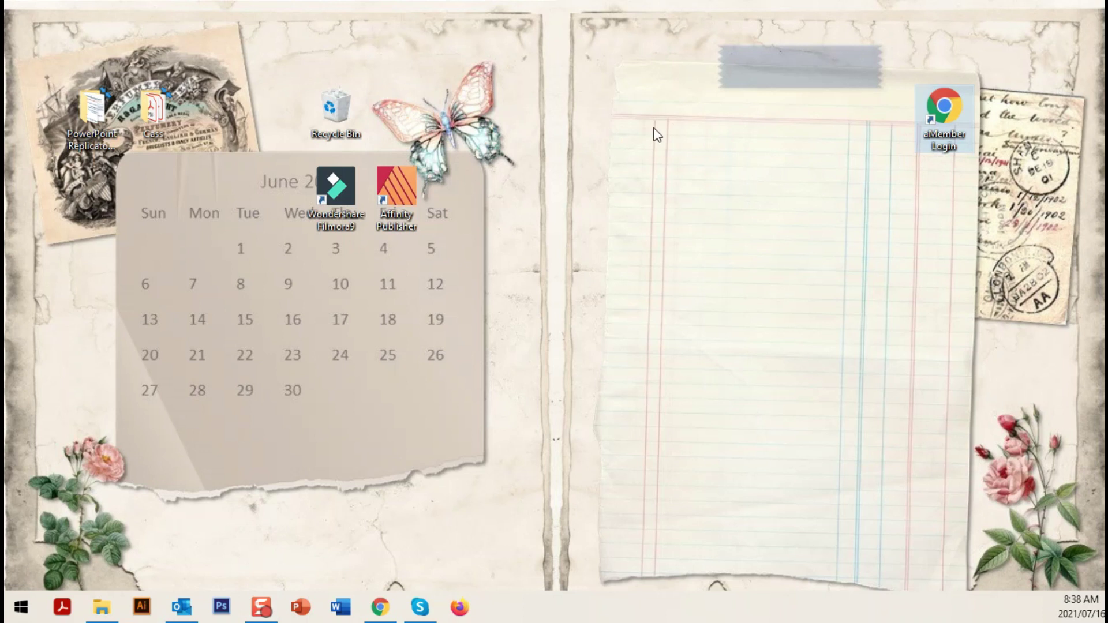
left_click_drag(402, 196, 957, 196)
left_click_drag(350, 181, 898, 179)
left_click_drag(340, 113, 886, 113)
left_click_drag(152, 109, 944, 277)
left_click_drag(89, 102, 891, 265)
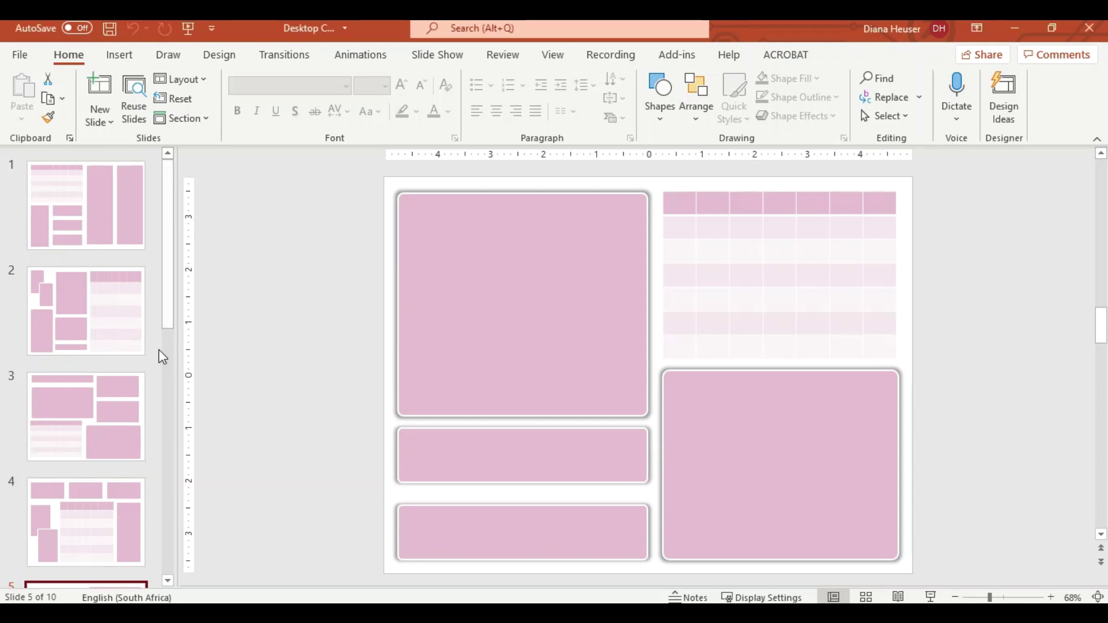
Select slide 1 and switch to Slide Master view.
left_click_drag(174, 313, 133, 181)
left_click(127, 177)
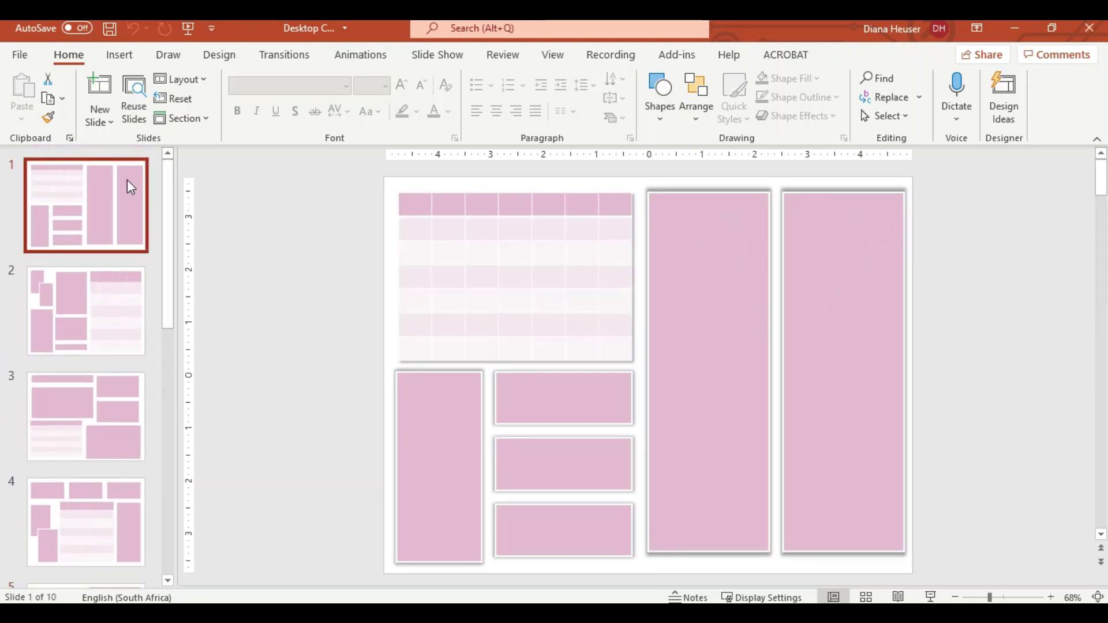
left_click(553, 54)
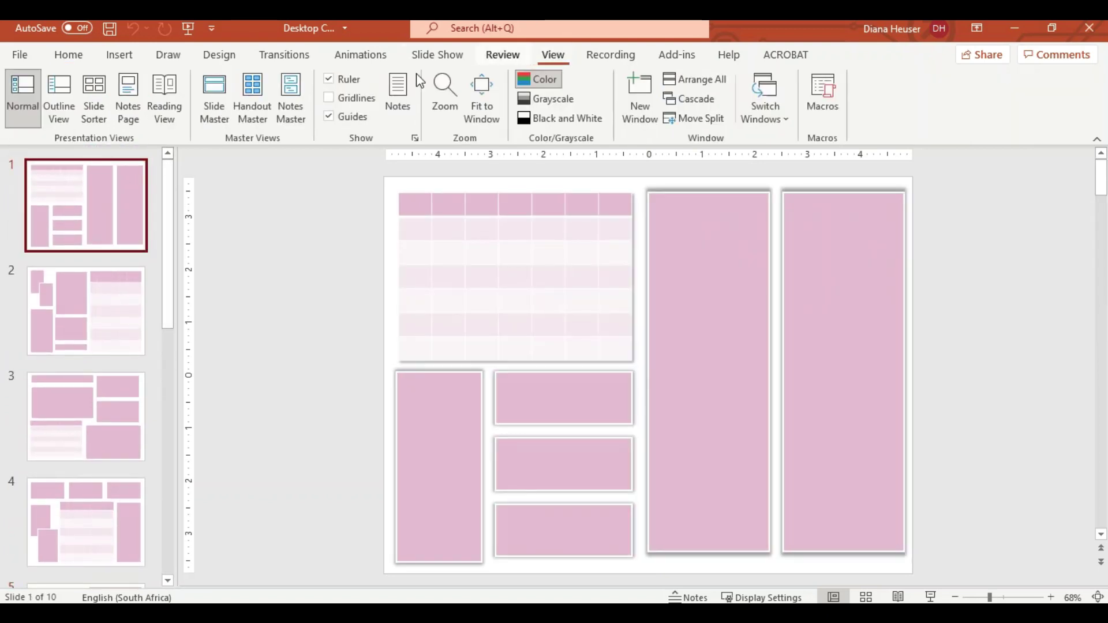
left_click(225, 99)
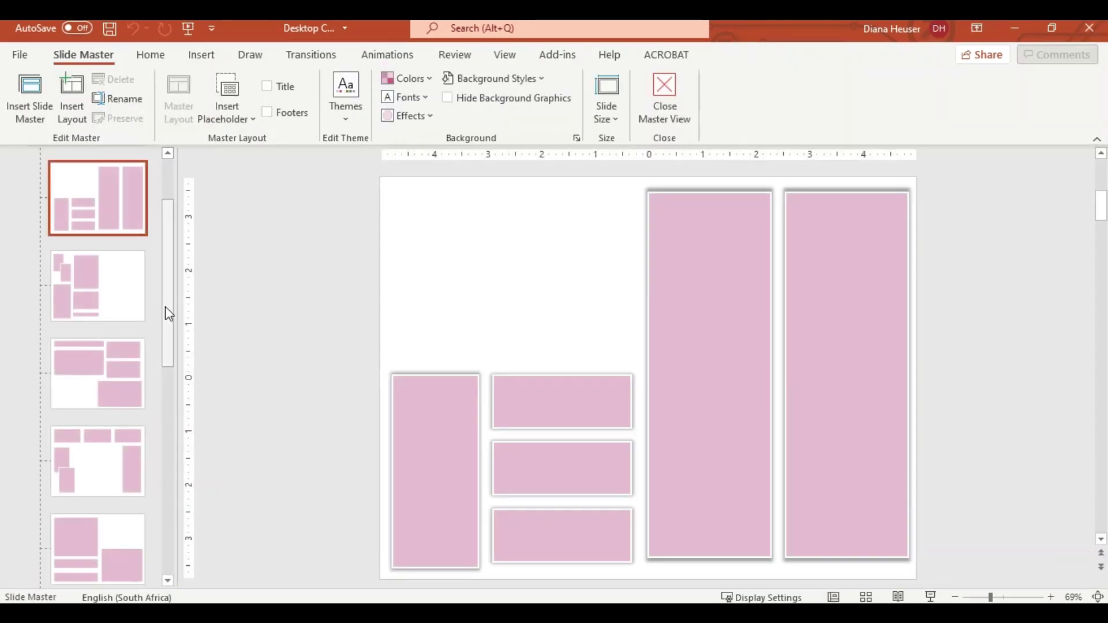
Browse the second through fifth slide layouts, then close Master View.
left_click(116, 298)
left_click(93, 381)
left_click(103, 441)
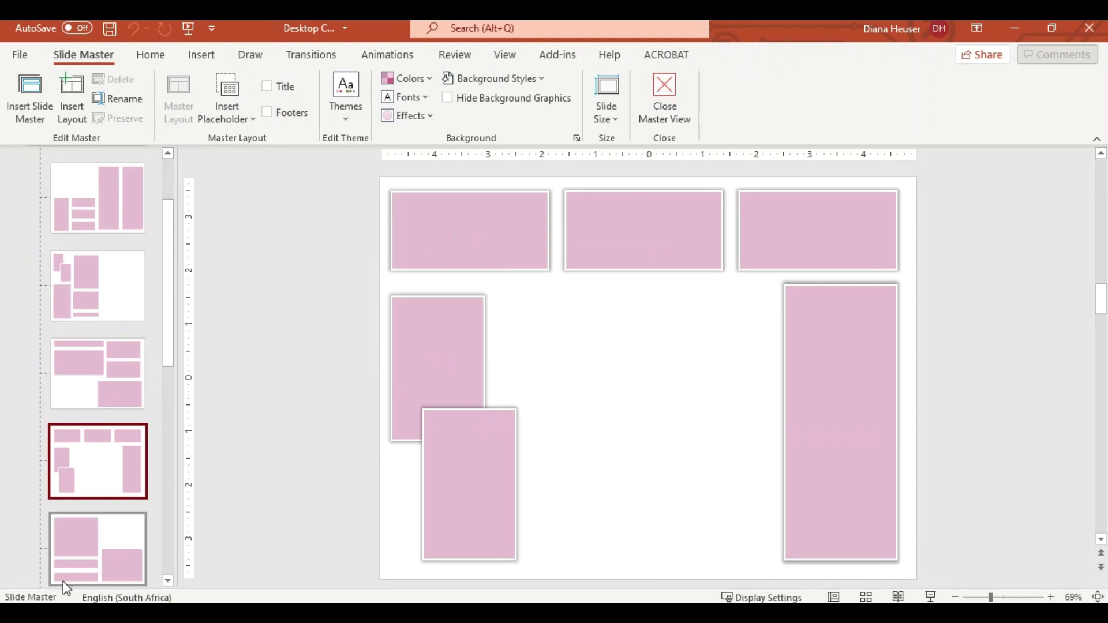
left_click(86, 545)
left_click_drag(169, 374, 163, 255)
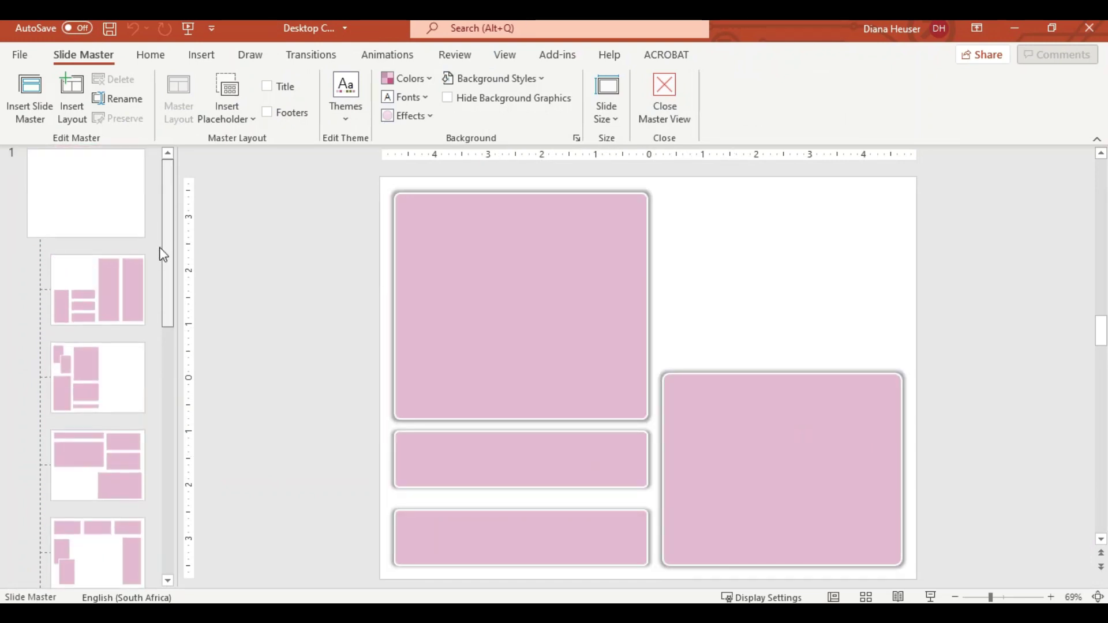
left_click(663, 94)
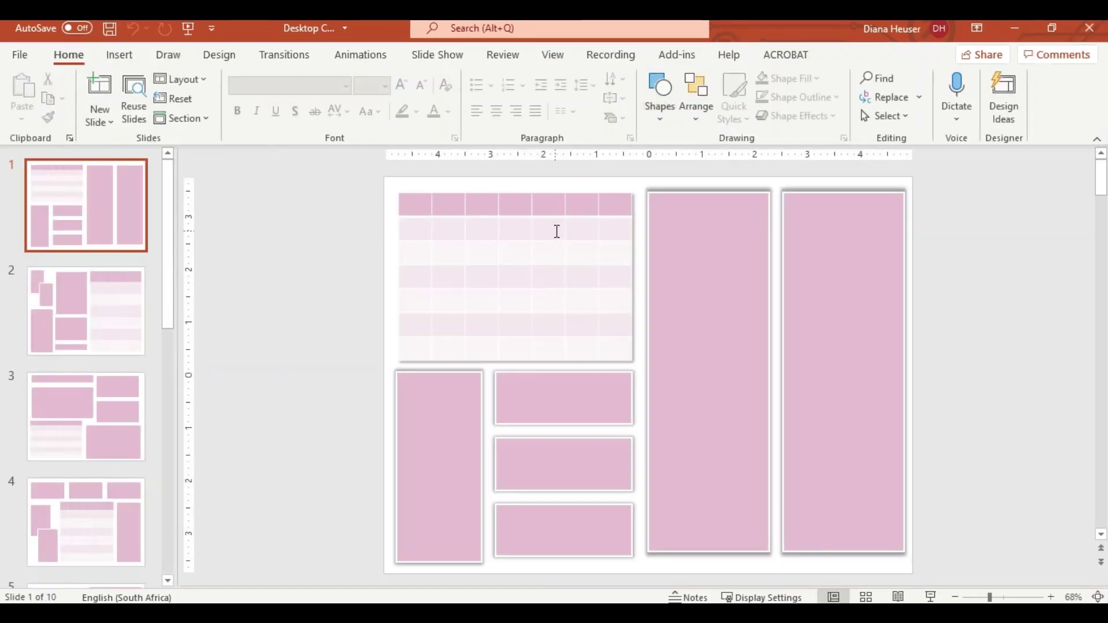
Select the calendar table, then review slide 5 and return to slide 1.
left_click(557, 229)
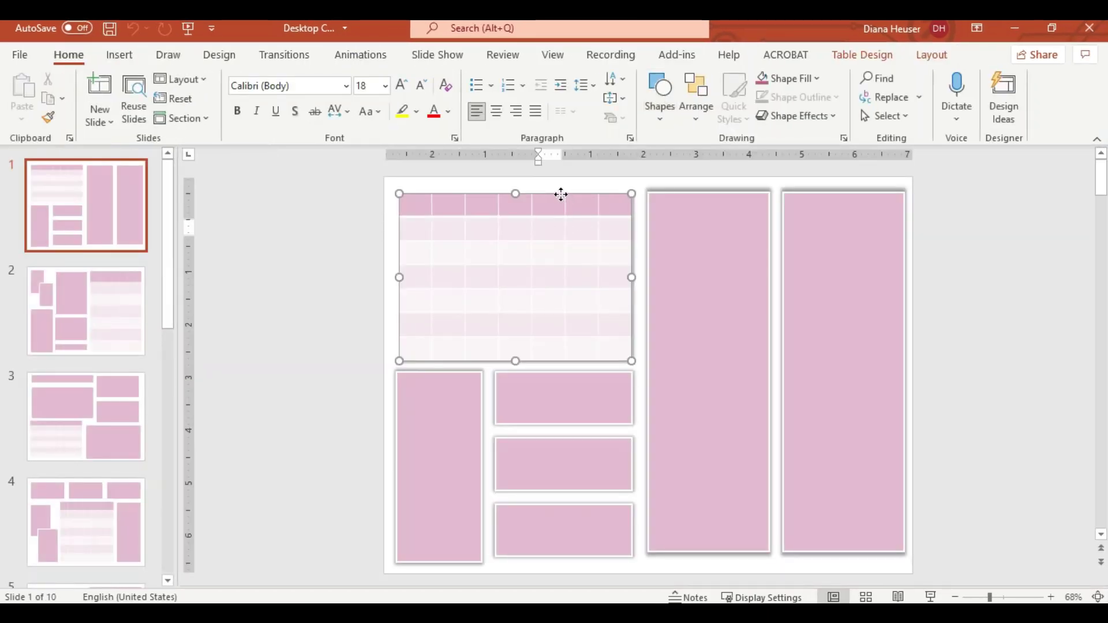
left_click(562, 195)
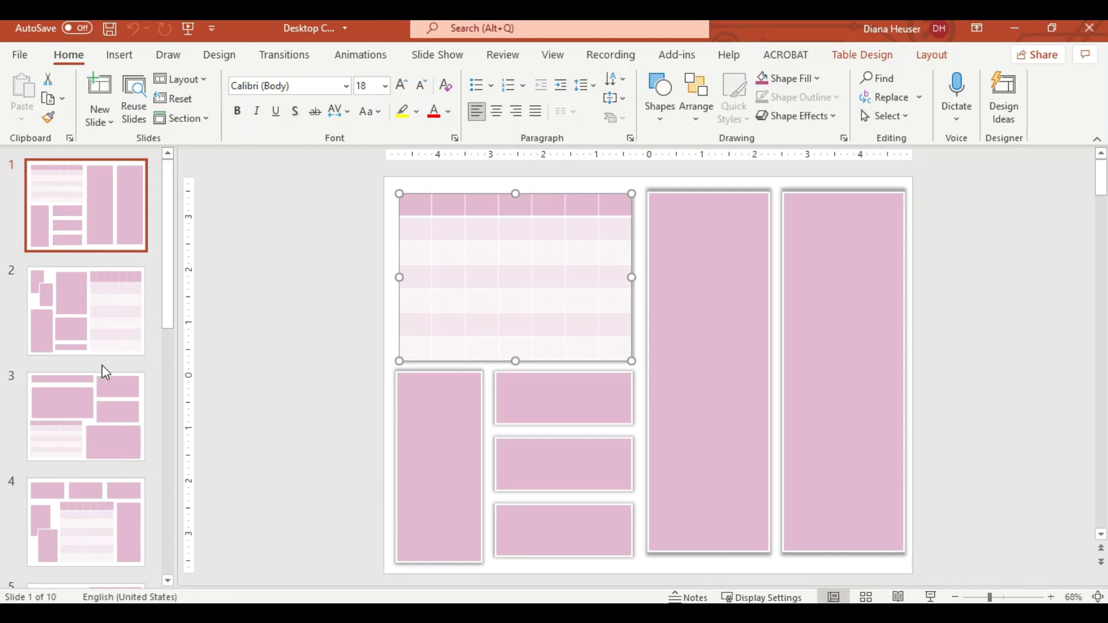
scroll(104, 364, "down", 3)
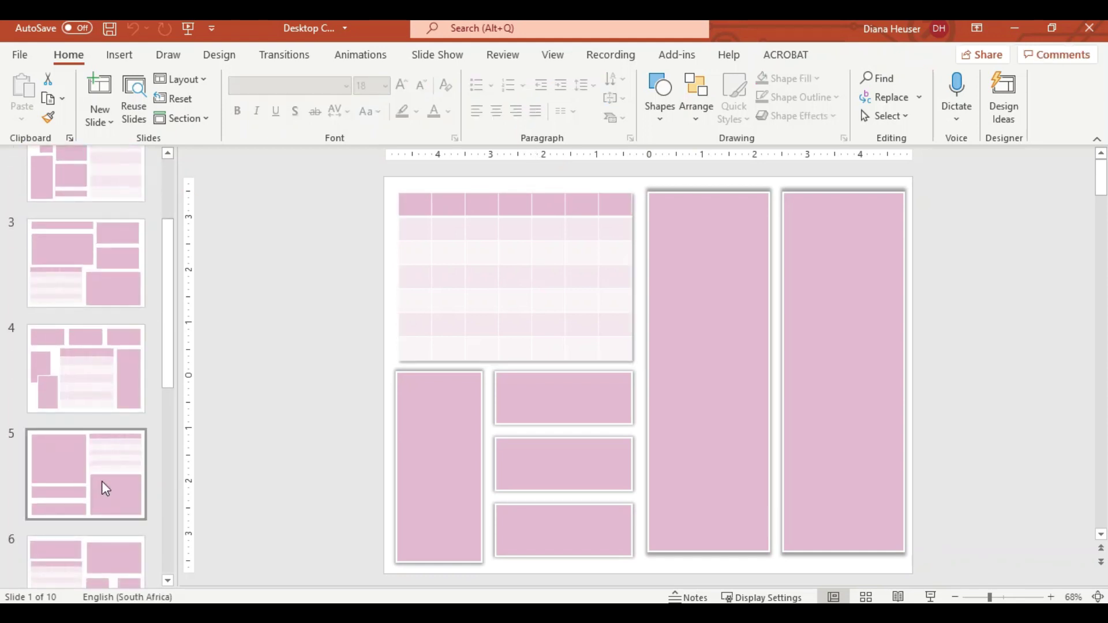
left_click(106, 489)
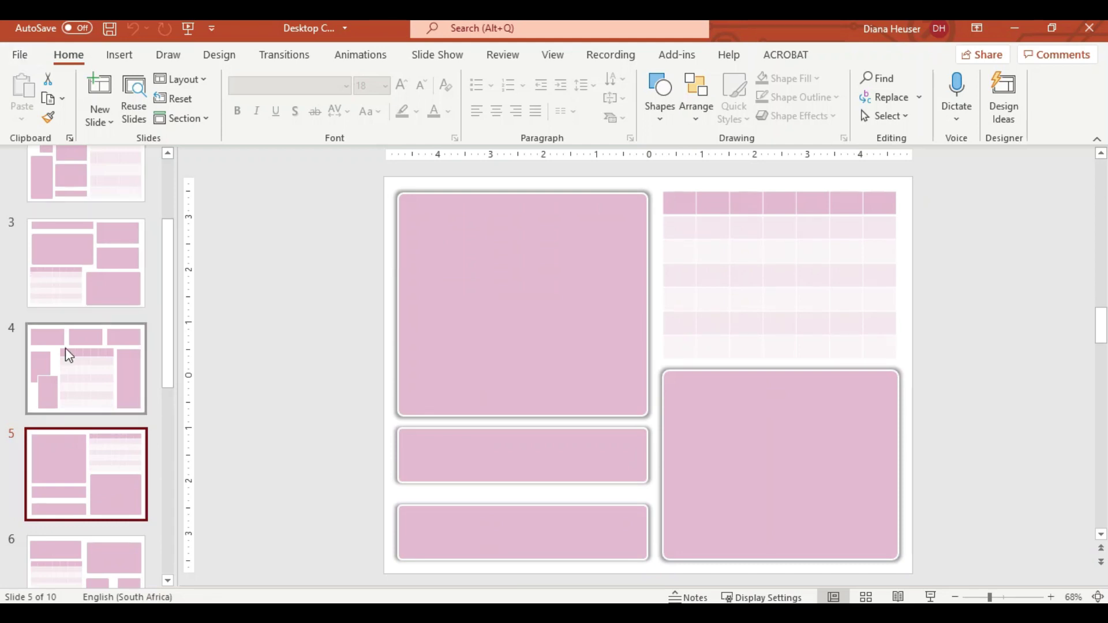
scroll(117, 387, "up", 3)
left_click(95, 176)
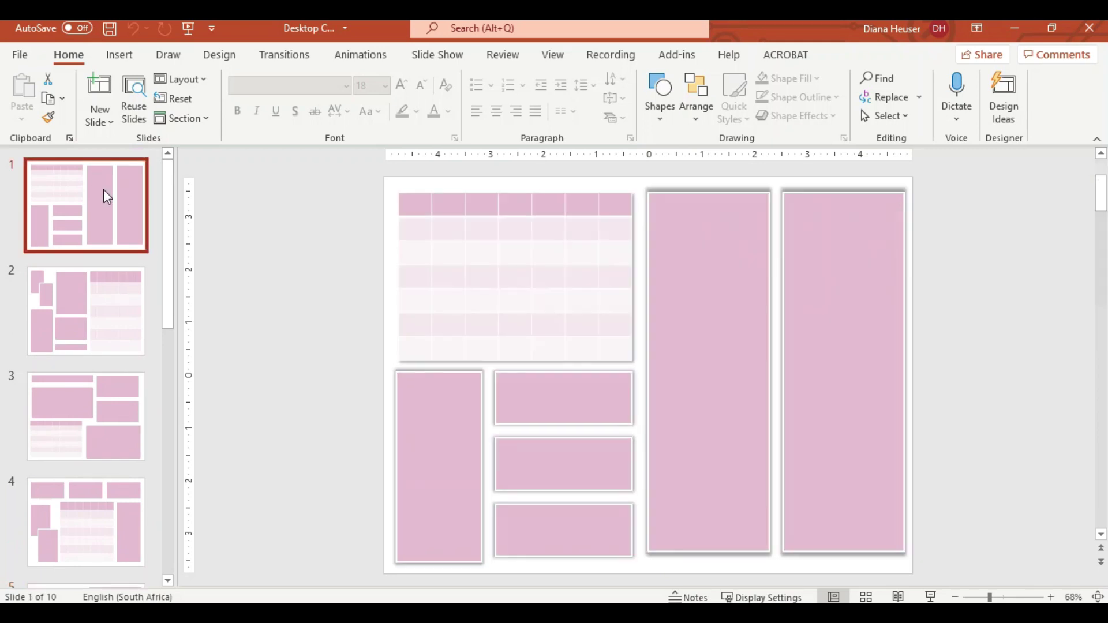
Delete the unwanted slides in two batches, four slides then slides 2 through 6.
scroll(124, 300, "down", 5)
left_click(96, 270, "shift")
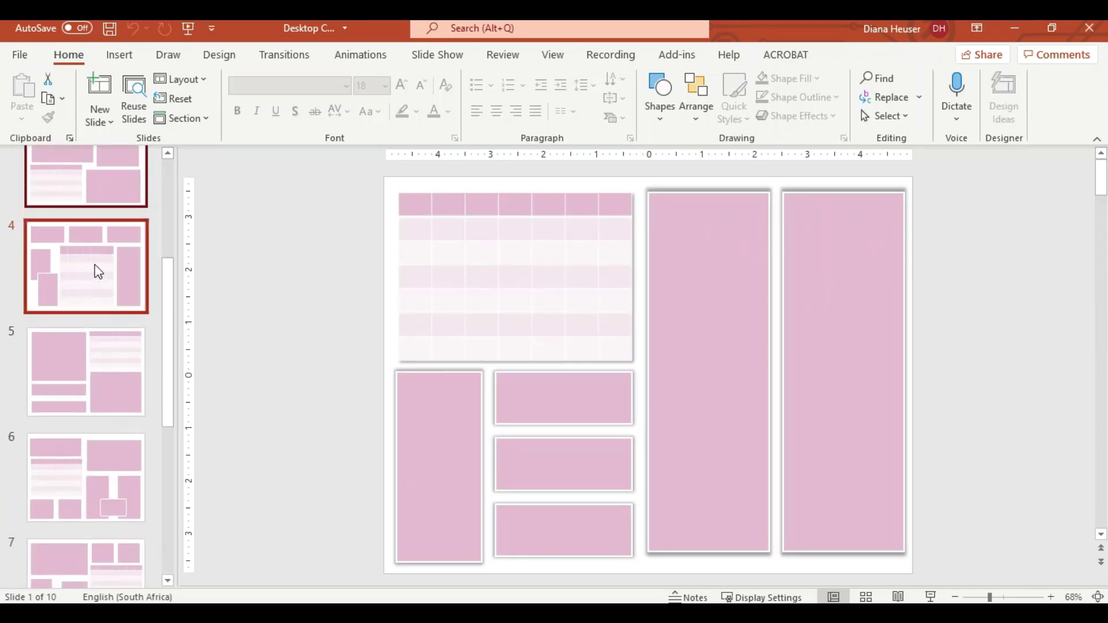
right_click(96, 270)
left_click(149, 423)
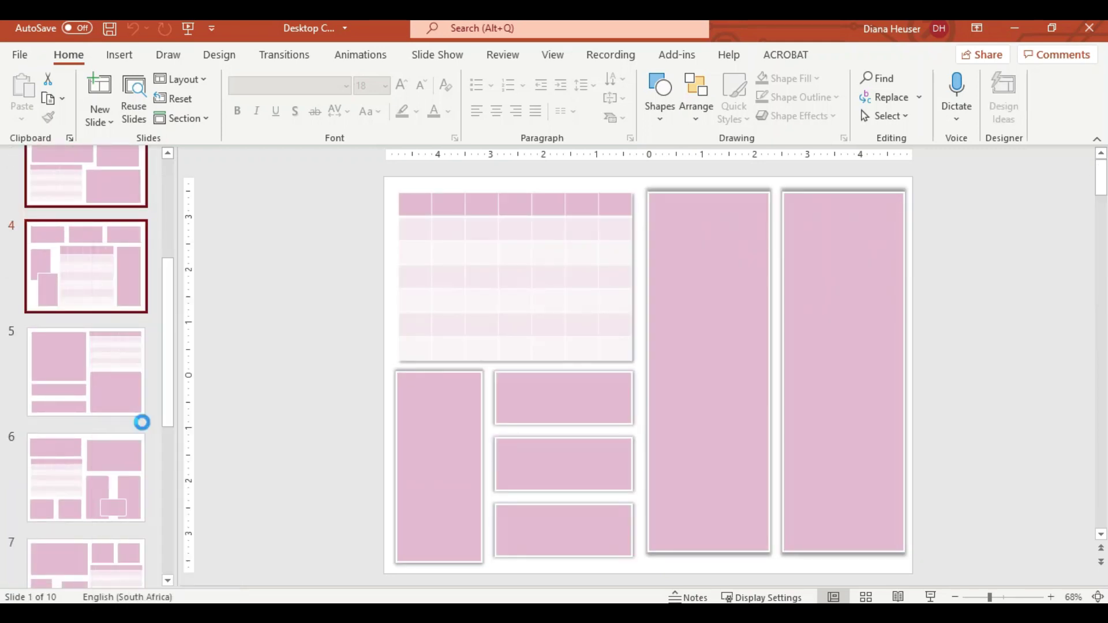
left_click(73, 319)
scroll(104, 415, "down", 3)
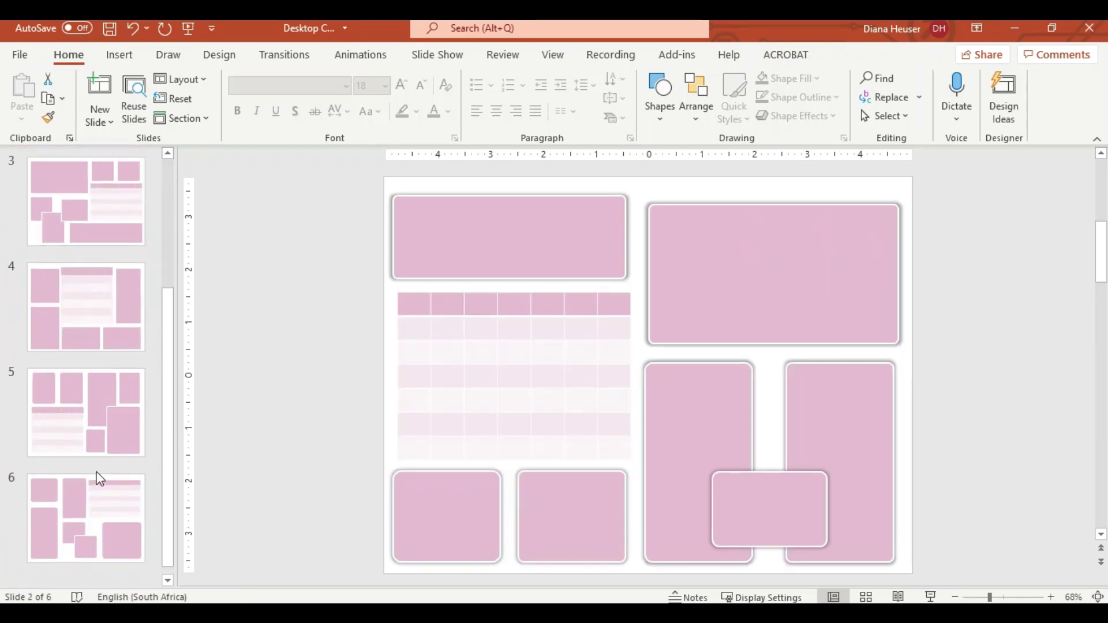
left_click(97, 503, "shift")
right_click(88, 482)
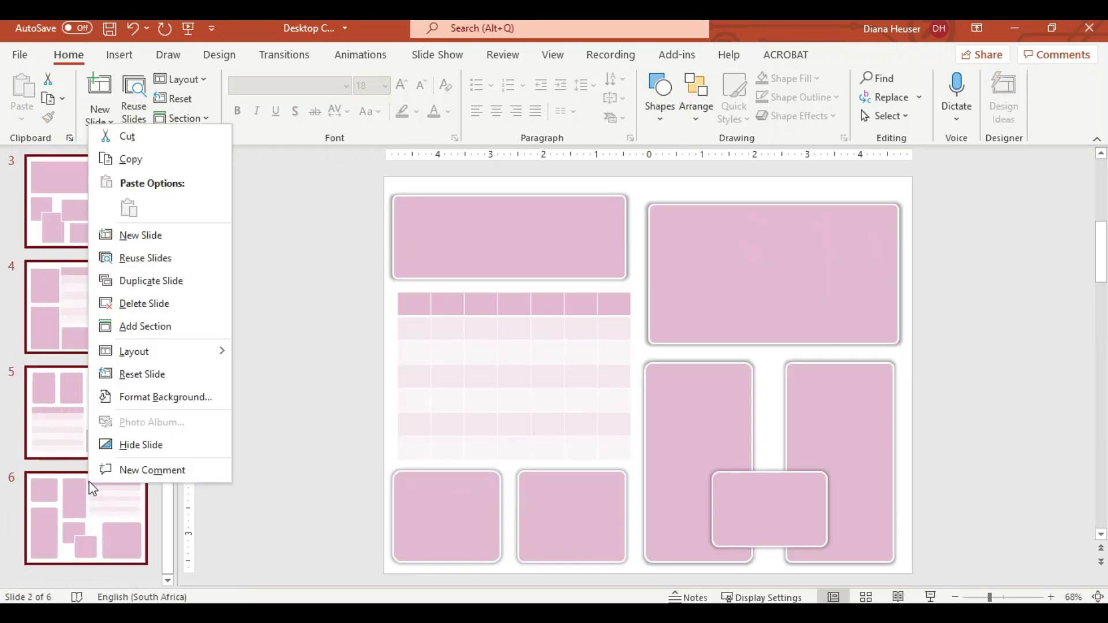
left_click(132, 307)
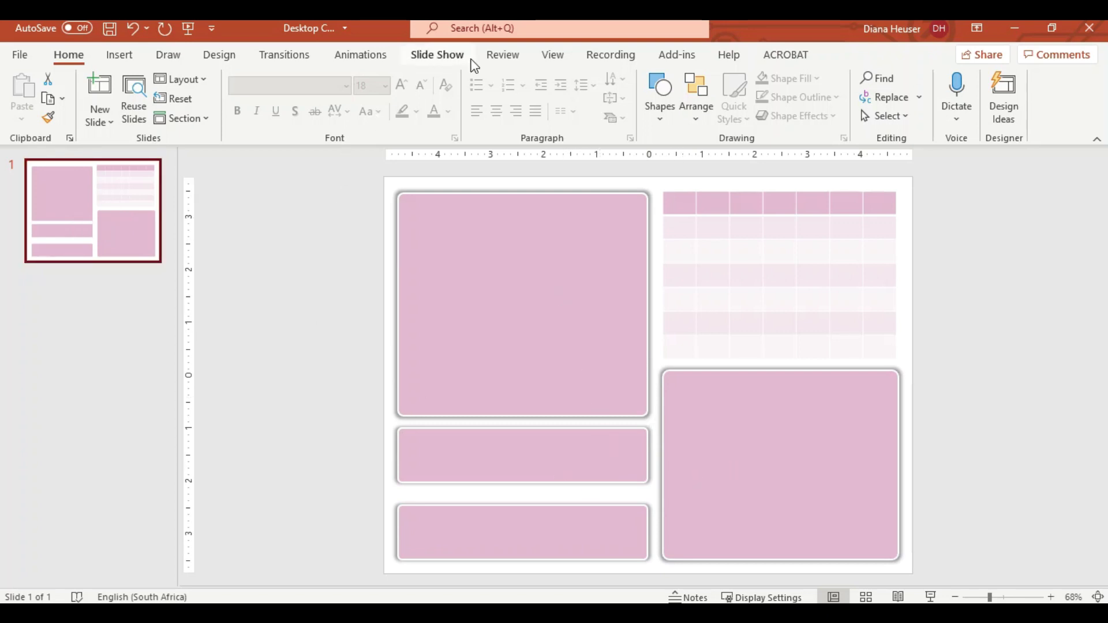
In the slide master, delete the middle lower-left placeholder and stretch the bottom one up under the large box.
left_click(556, 58)
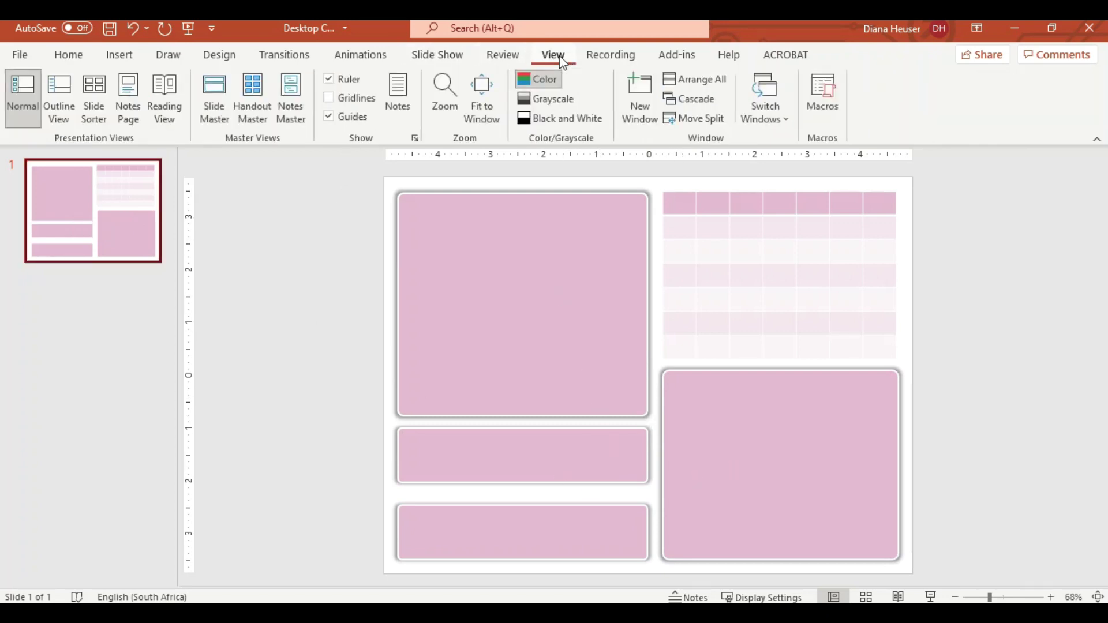
left_click(213, 103)
left_click(585, 467)
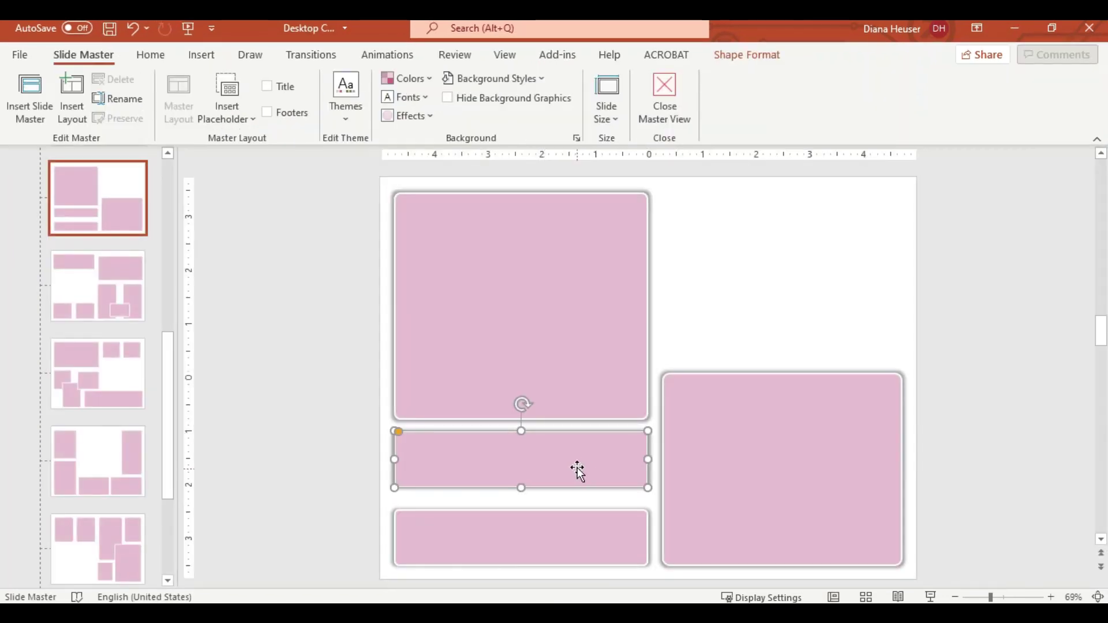
key("Delete")
left_click(524, 507)
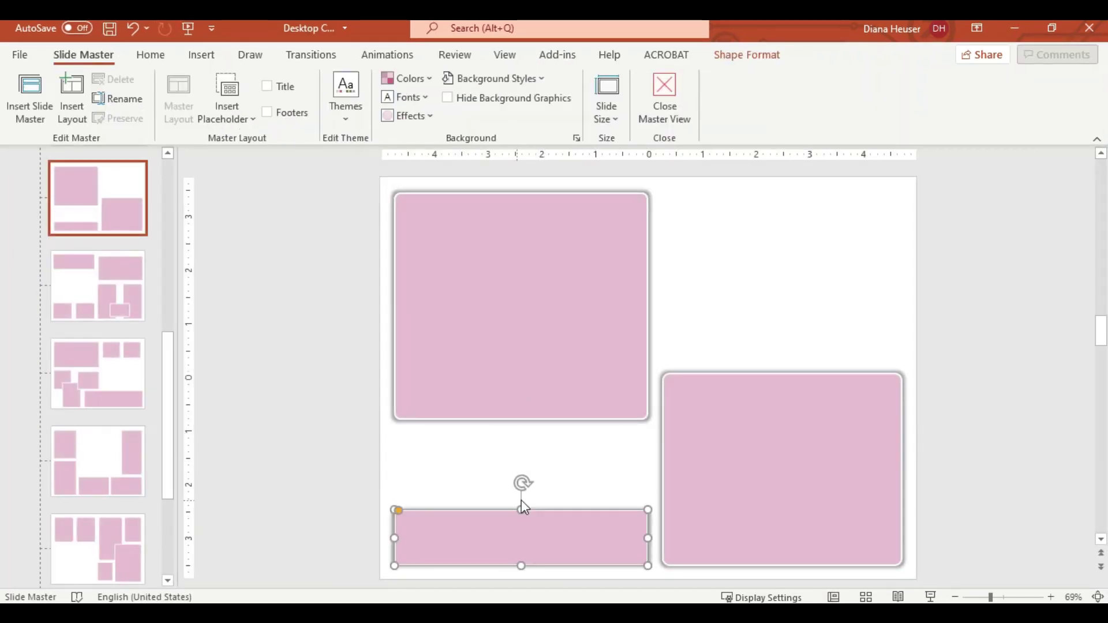
left_click_drag(517, 509, 517, 427)
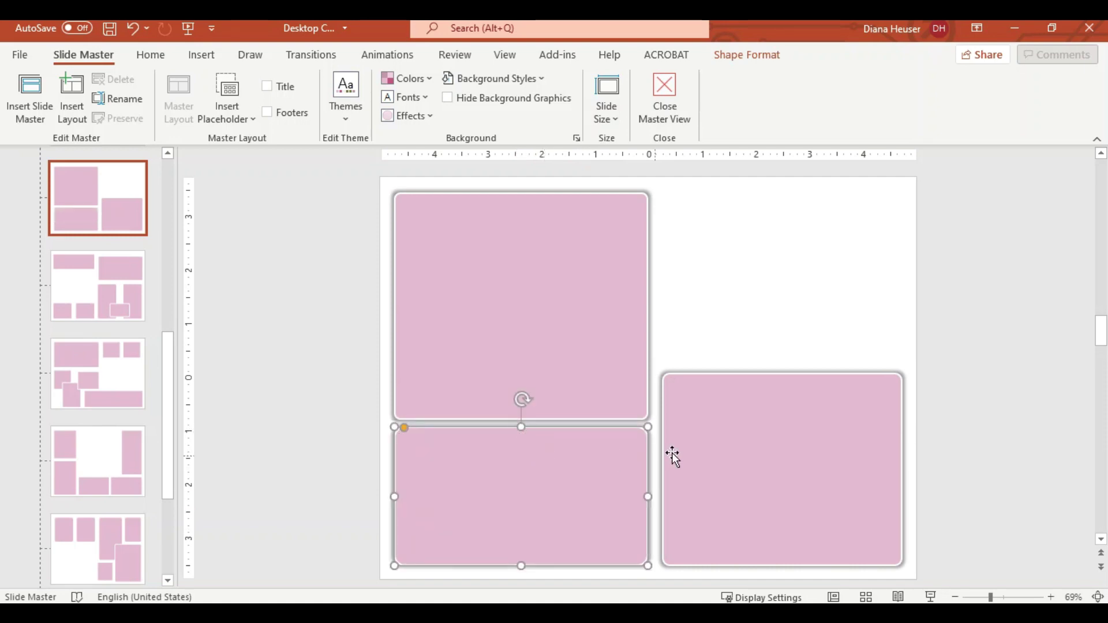
left_click(698, 453)
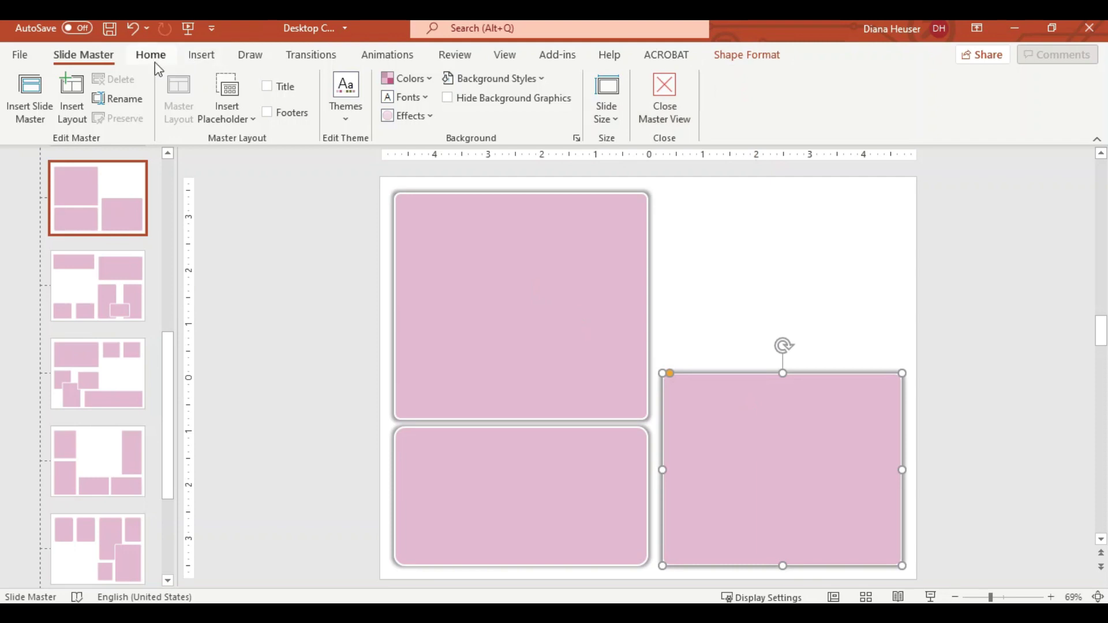
left_click(668, 115)
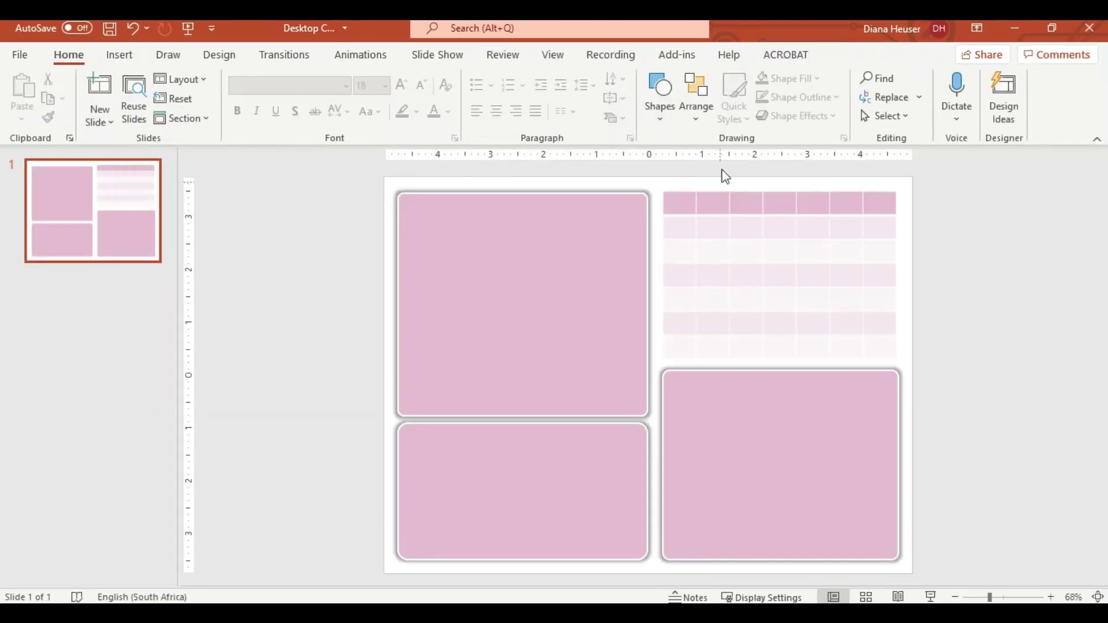
Apply the Vintage Test custom colour scheme from the Design variants.
left_click(215, 58)
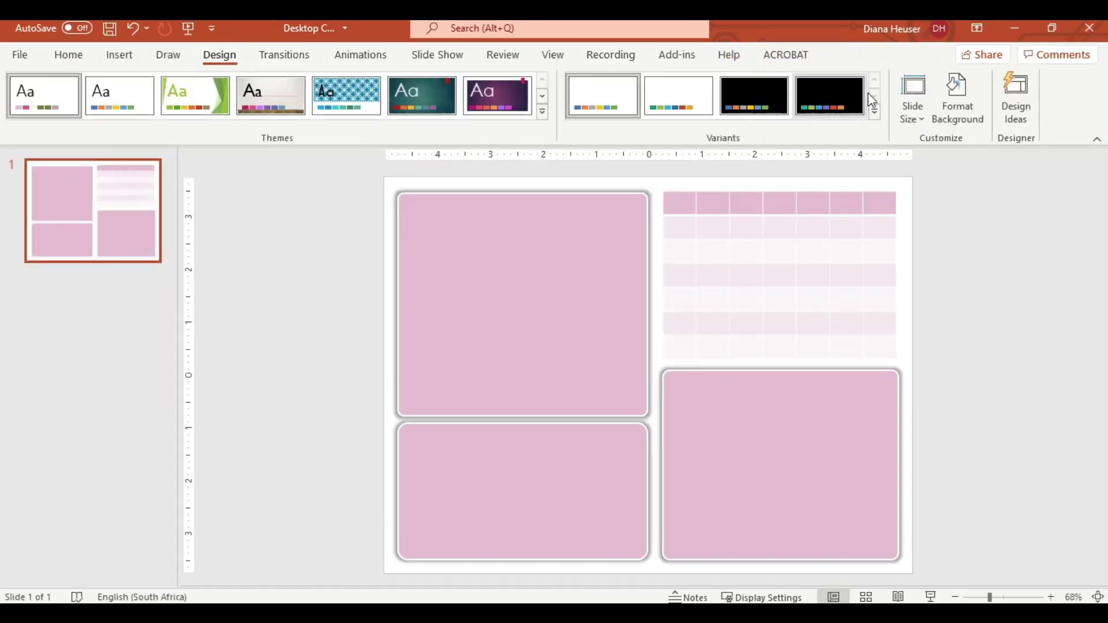
left_click(874, 113)
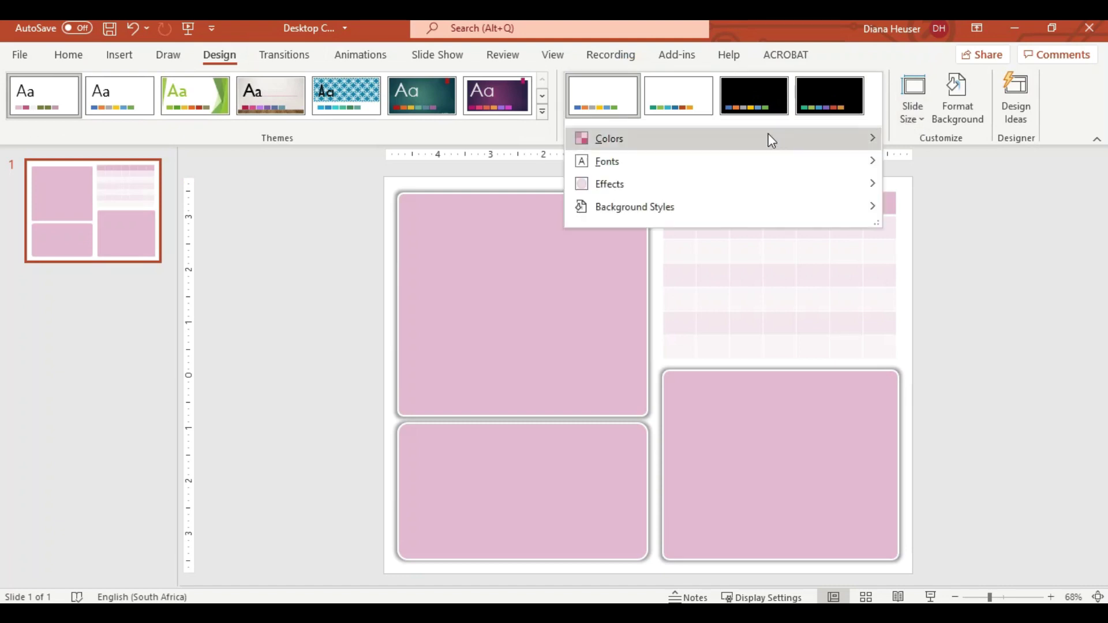
mouse_move(771, 143)
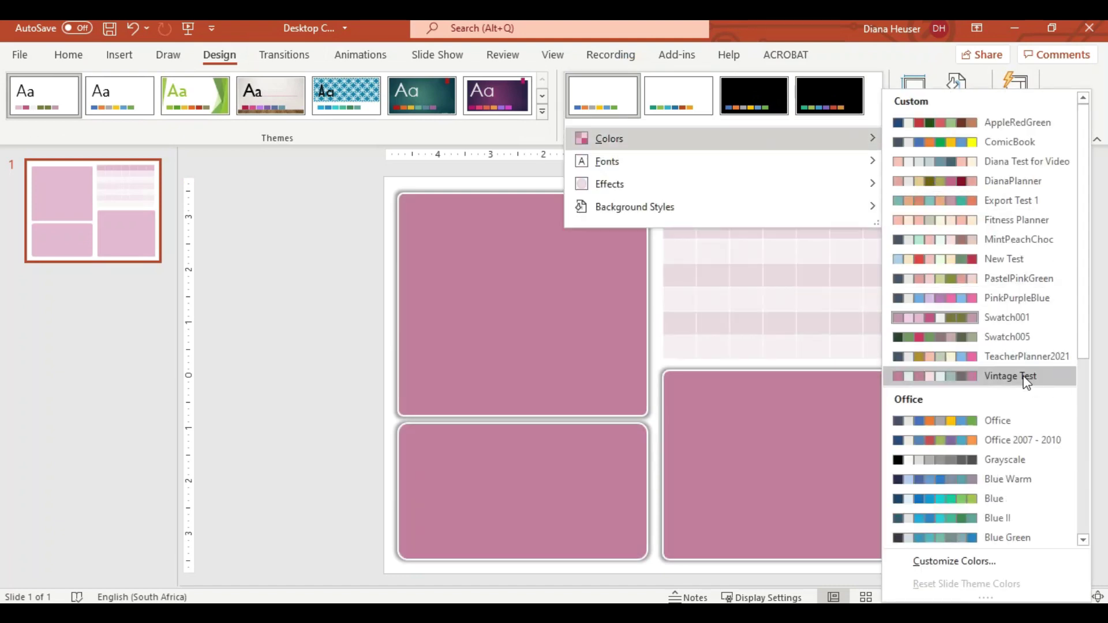
left_click(1026, 382)
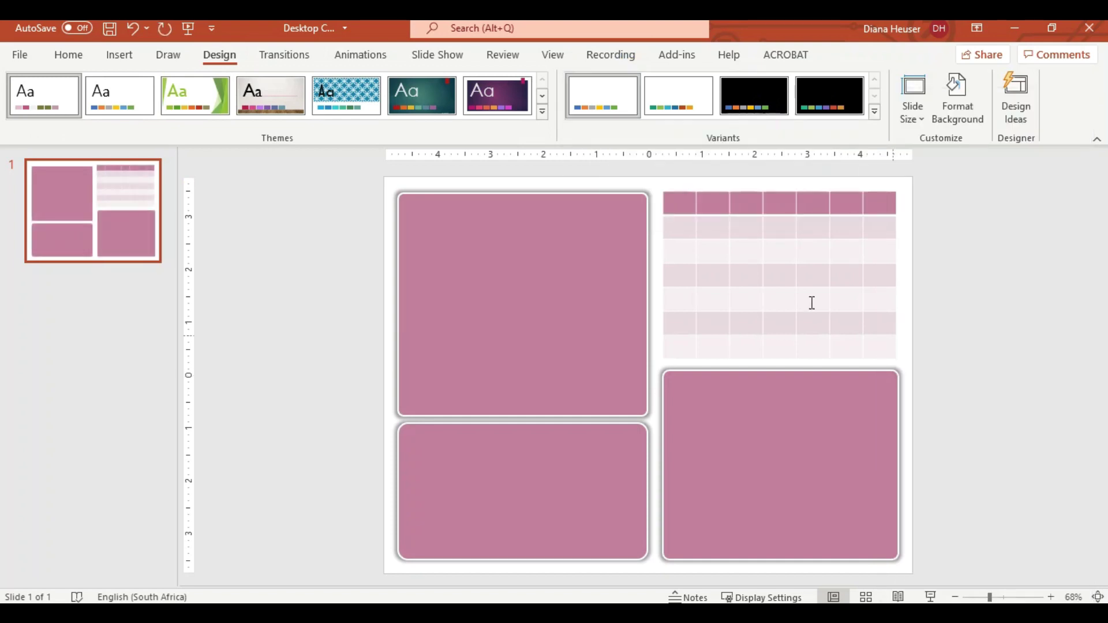
left_click(557, 55)
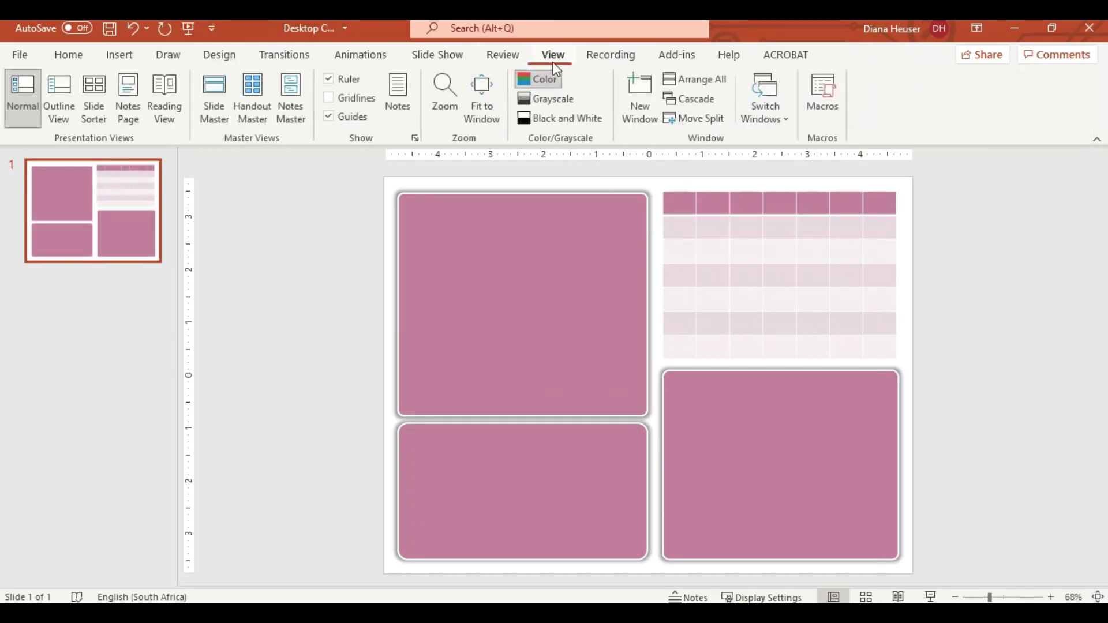
In the slide master, fill the lower-right placeholder box with teal green.
left_click(215, 116)
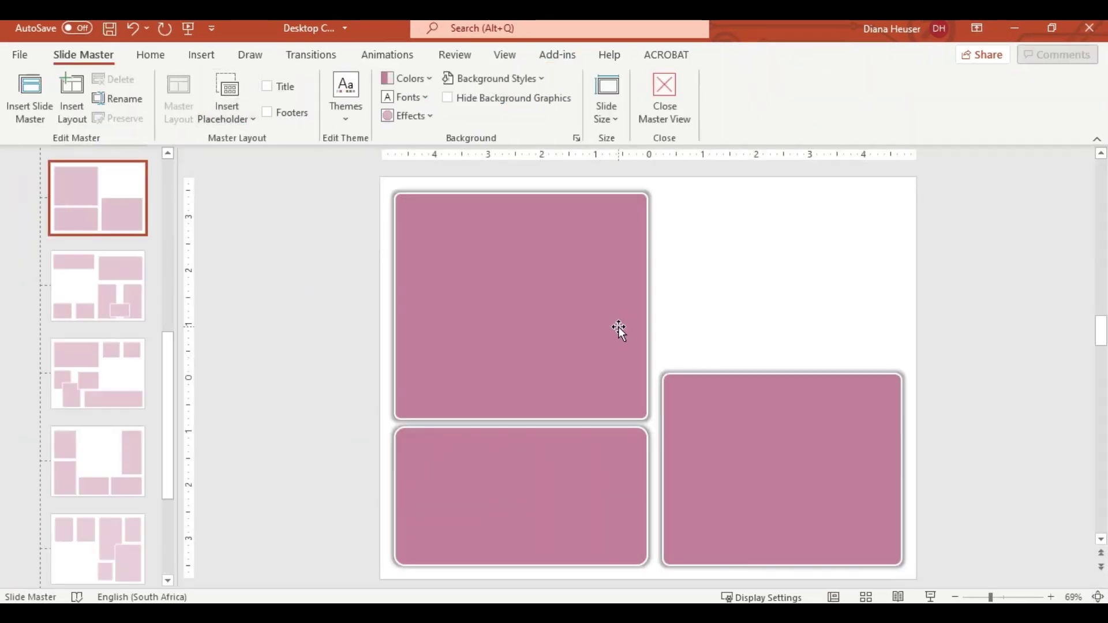
left_click(742, 425)
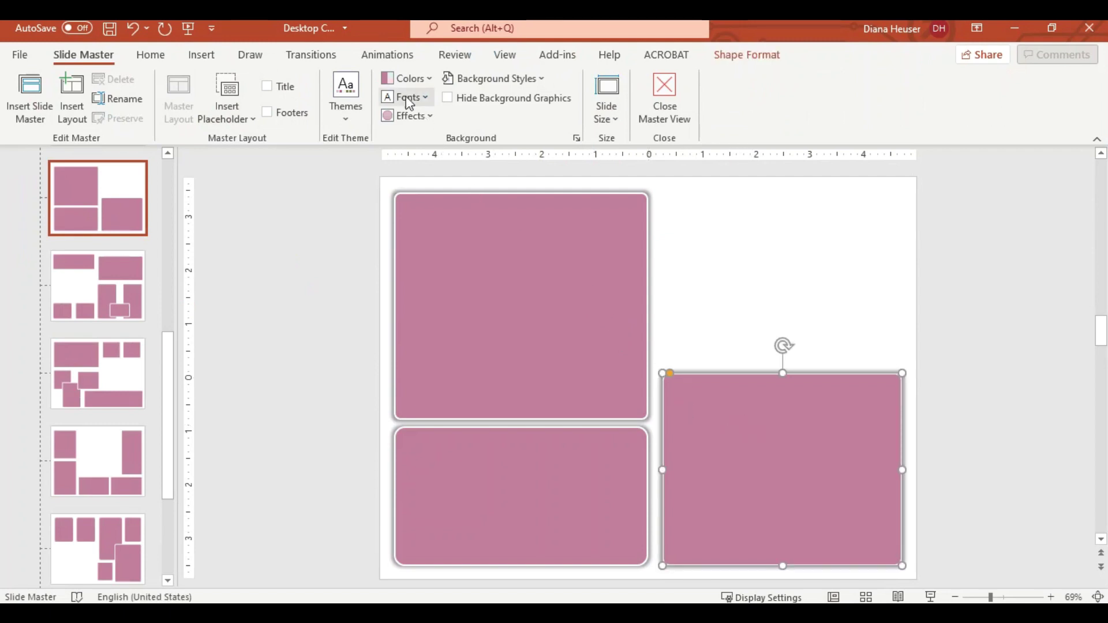
left_click(747, 56)
left_click(437, 79)
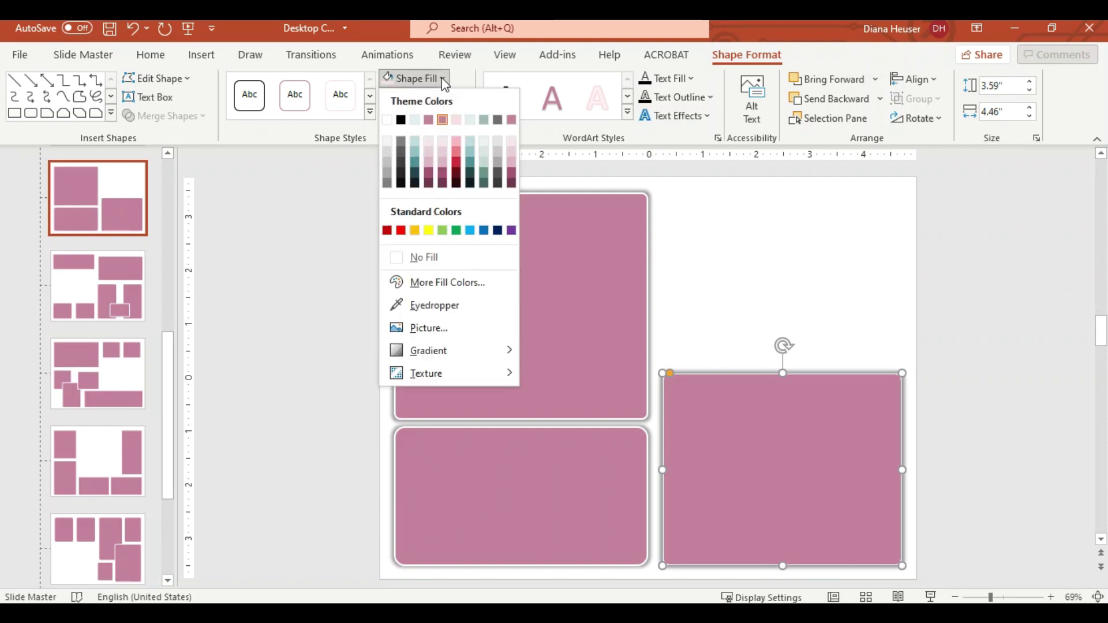
left_click(483, 171)
Fill the lower-left placeholder box with light pink.
left_click(556, 476)
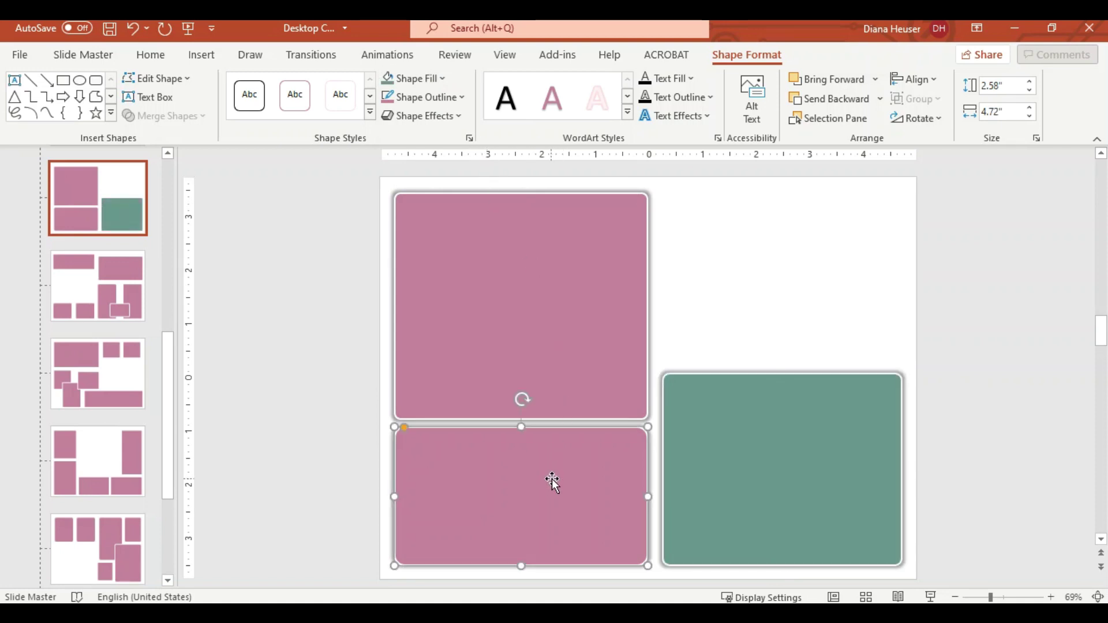
left_click(445, 78)
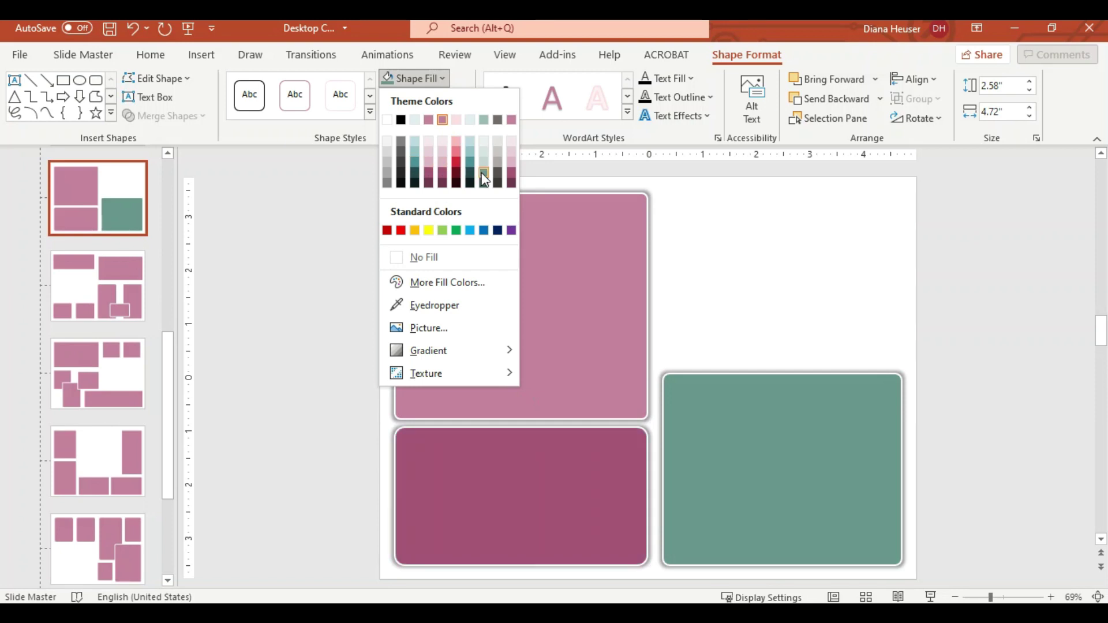
left_click(509, 161)
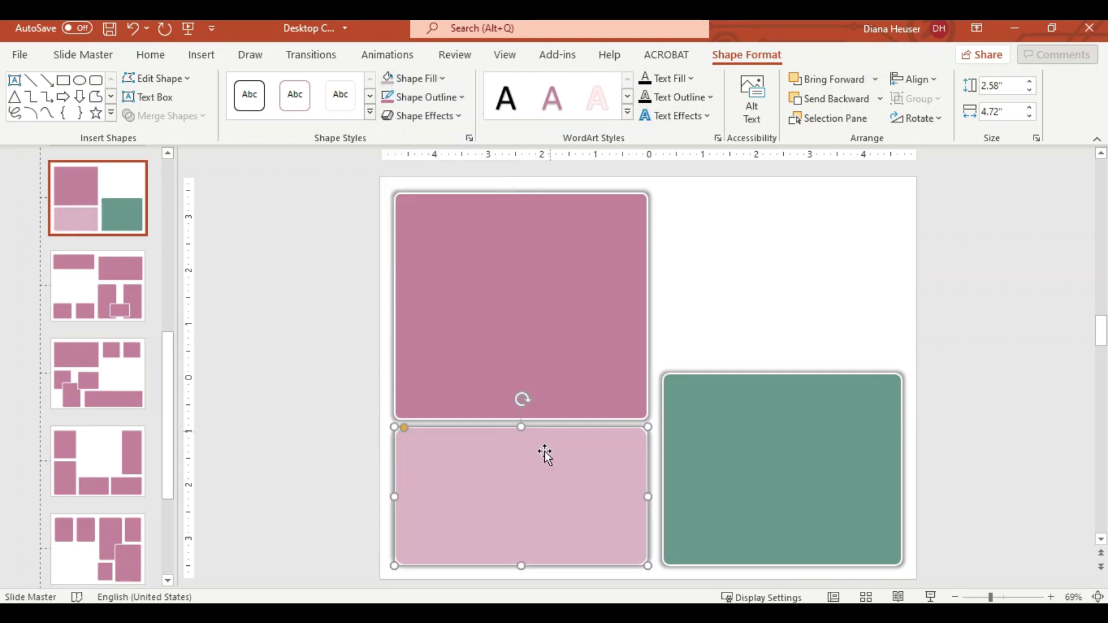